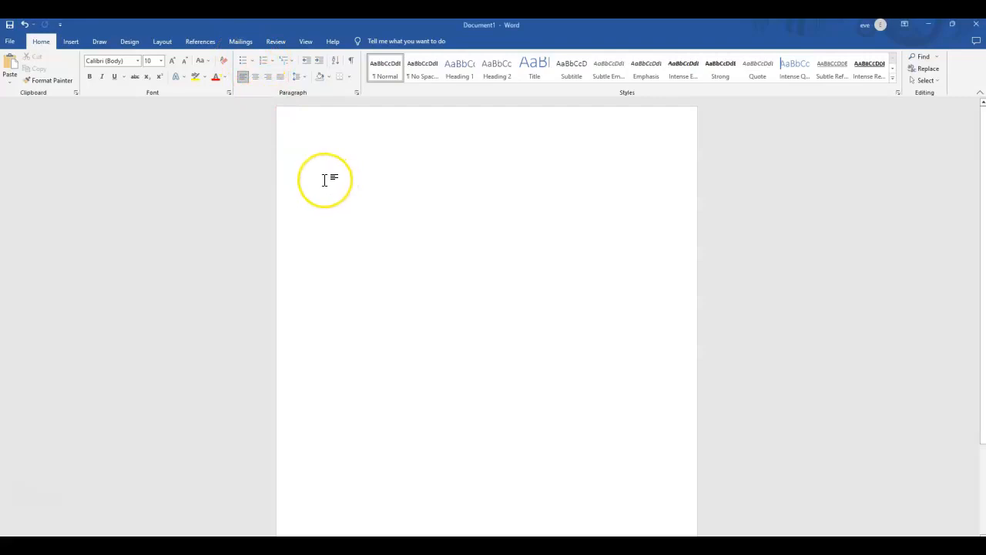
Enter the heading "Skills" with the items "Type 89 wpm", "Dance", "Play", "Swin" and "win" on separate lines below it.
type("skills")
key("Return")
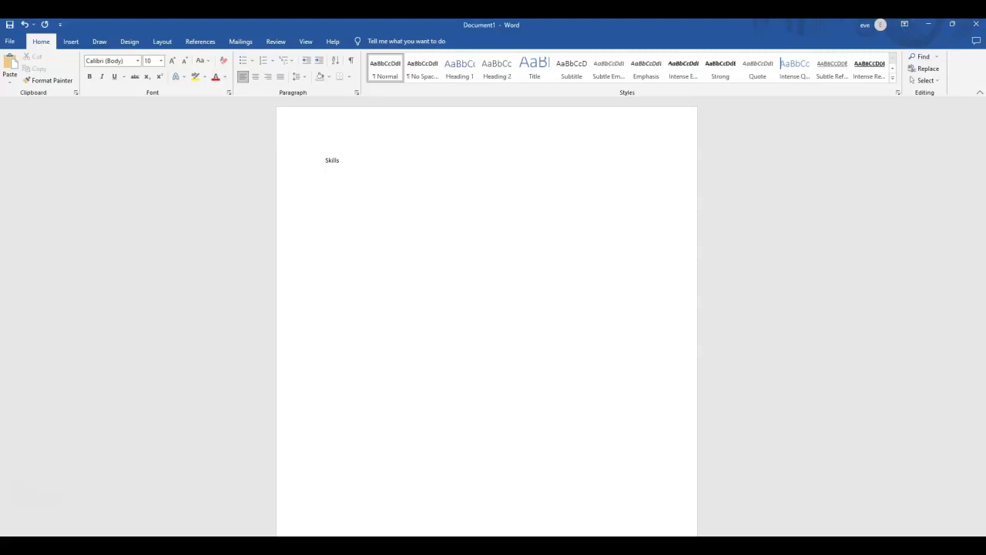
type("py")
type("e a")
type("9 wpm")
type("Dance")
key("Return")
type("play")
key("Return")
type("swin")
key("Return")
type("win")
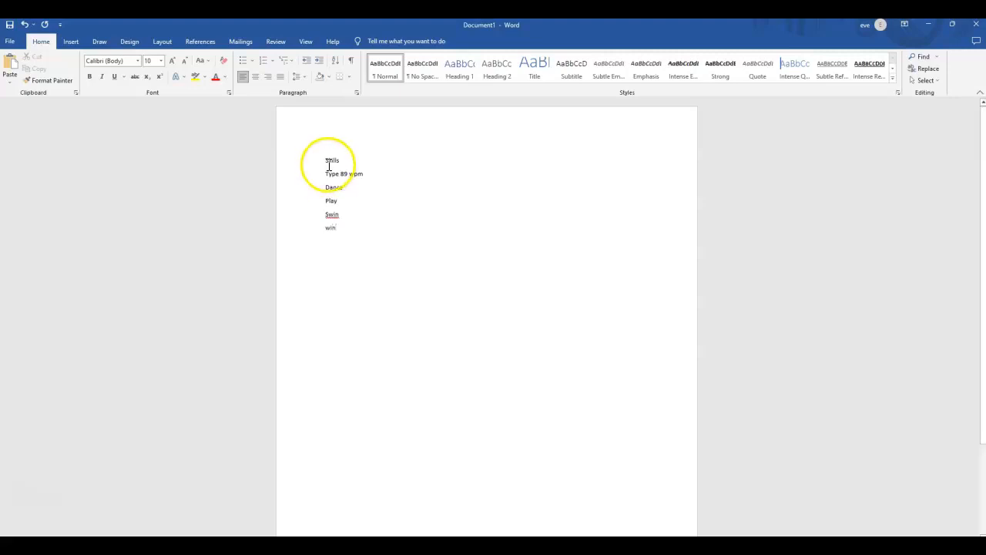
Correct the misspelled fourth item to "Swim" and add a colon after the "Skills" heading.
left_click(341, 212)
key("BackSpace")
type("m")
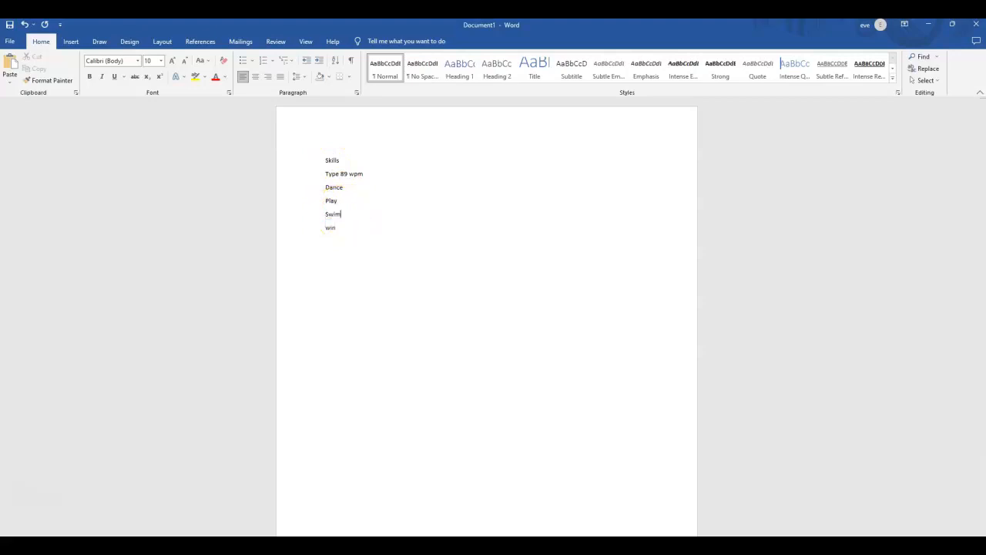
double_click(344, 160)
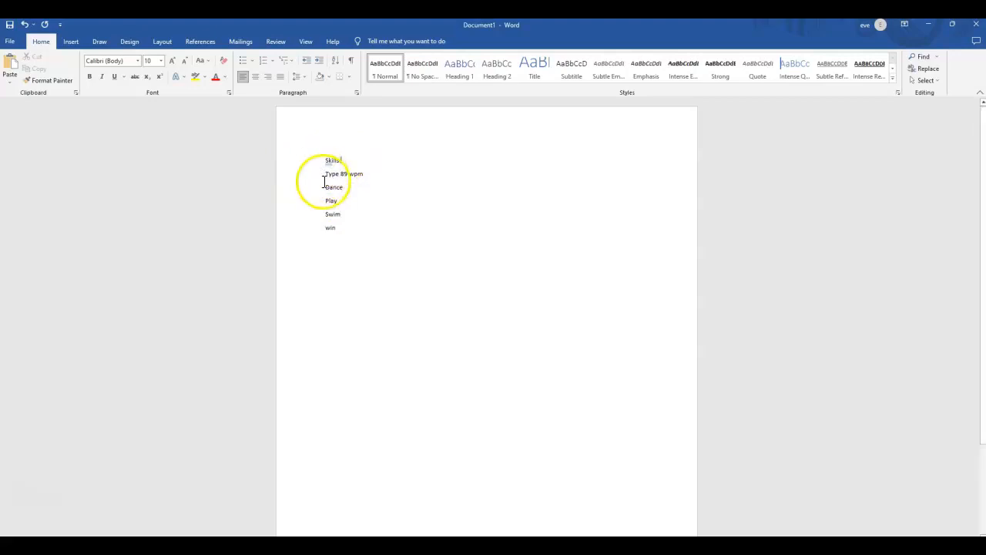
Format the five lines below the "Skills:" heading as a bulleted list, and switch it to a numbered list.
left_click_drag(325, 174, 348, 227)
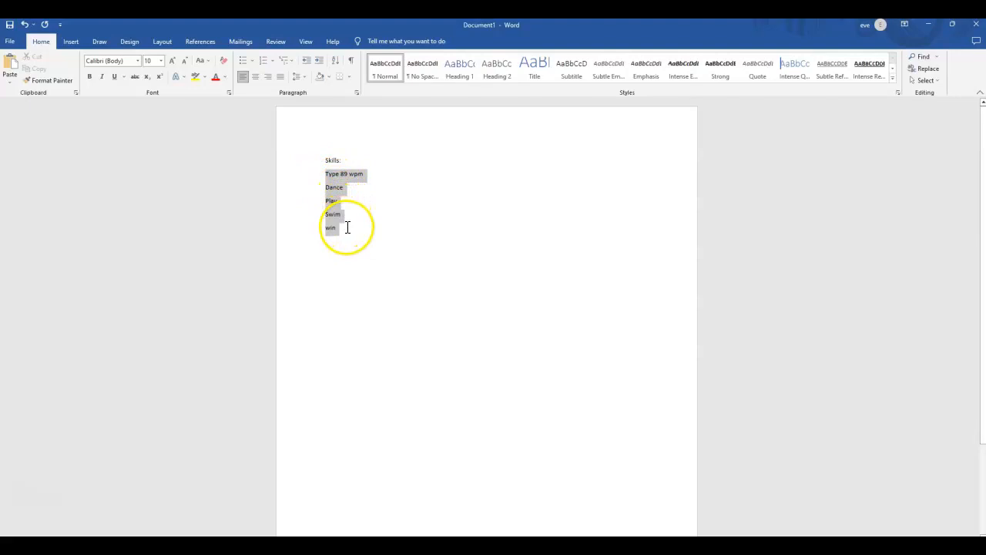
left_click(242, 61)
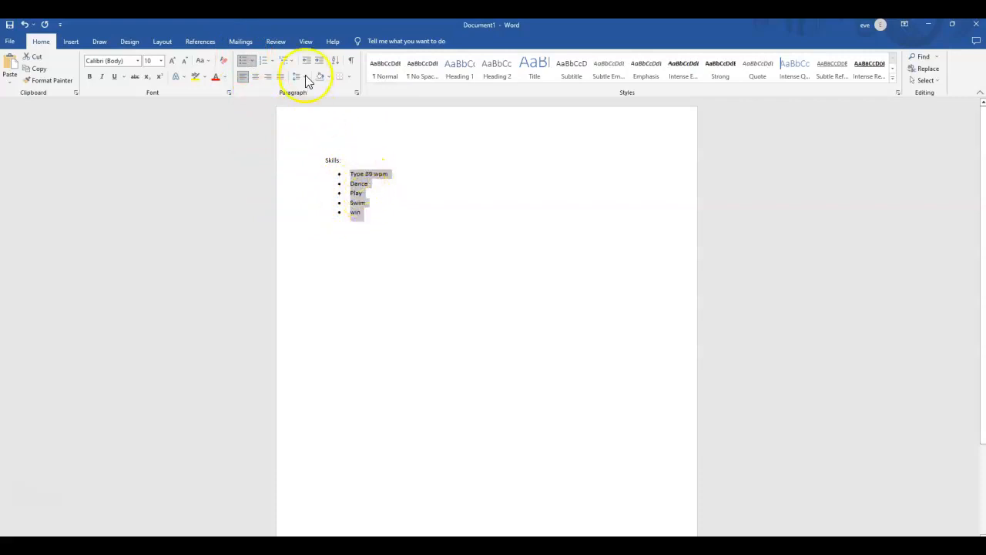
left_click(264, 66)
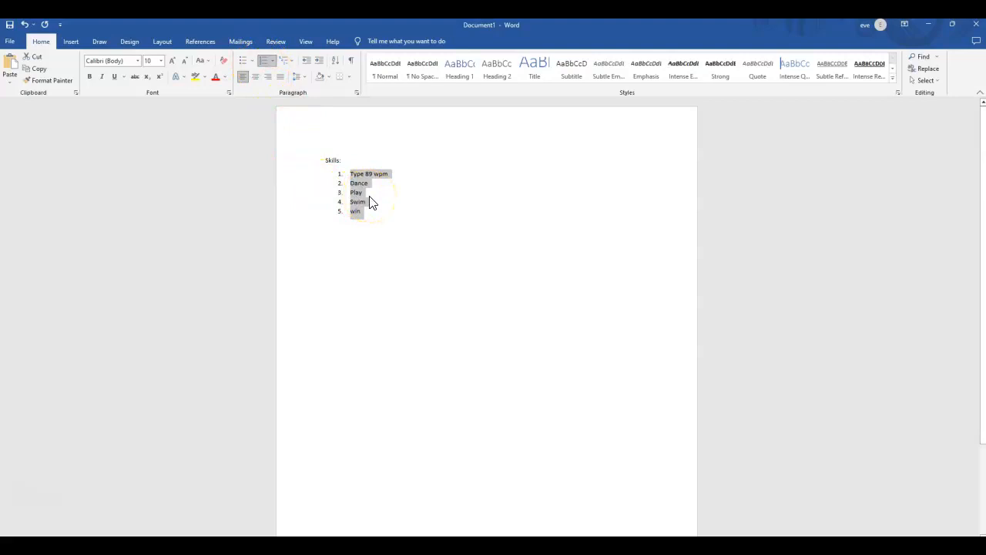
Delete the "Skills:" heading and the entire numbered list to clear the page.
left_click_drag(343, 160, 323, 155)
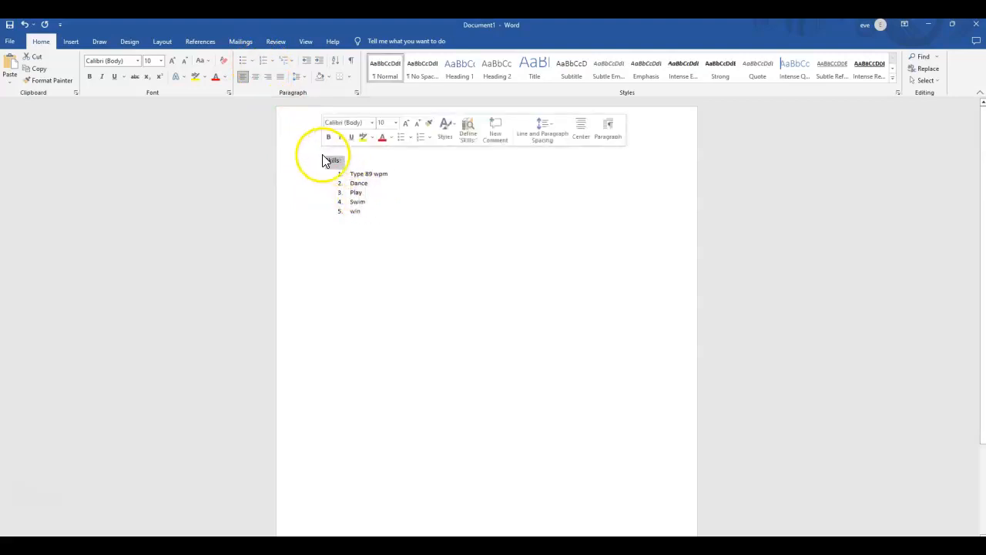
key("Delete")
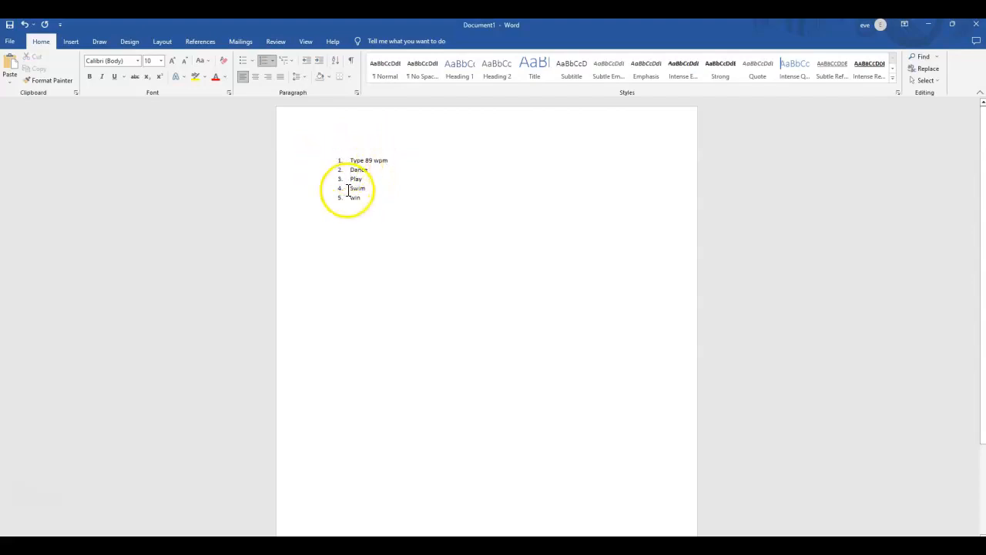
left_click_drag(359, 198, 331, 161)
key("Delete")
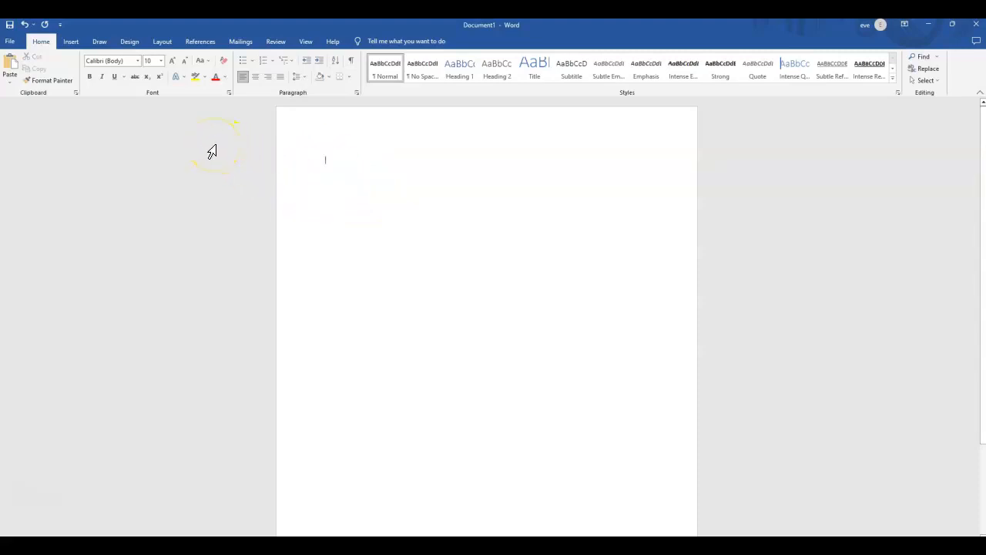
Set the font to Comic Sans MS and enter "And you" on the first line.
left_click(137, 126)
left_click(138, 61)
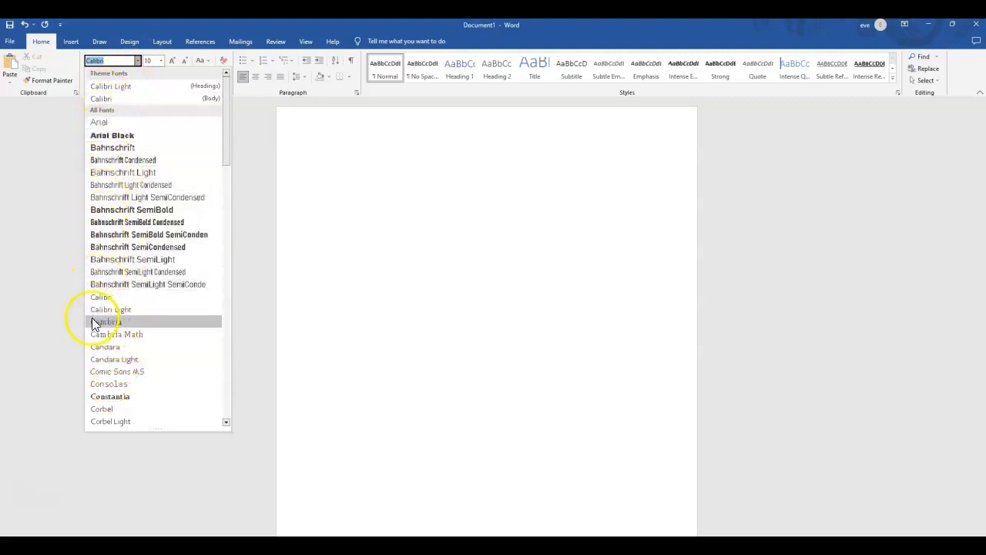
left_click(106, 371)
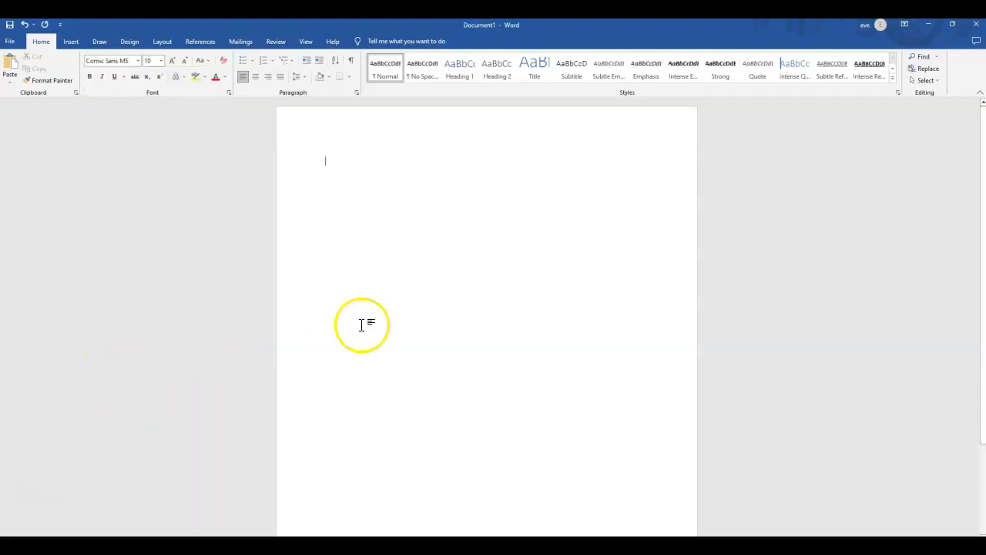
type("an")
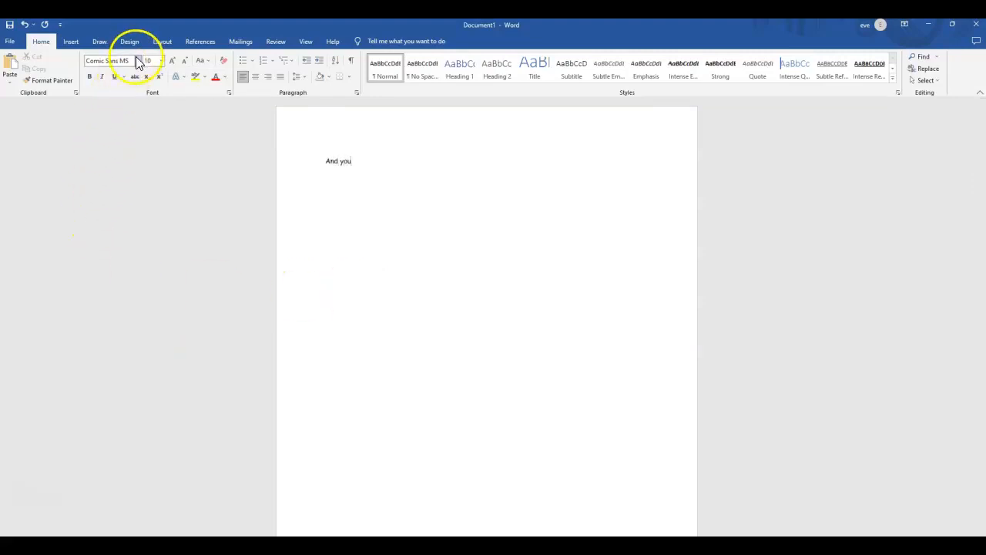
left_click(138, 61)
left_click(352, 161)
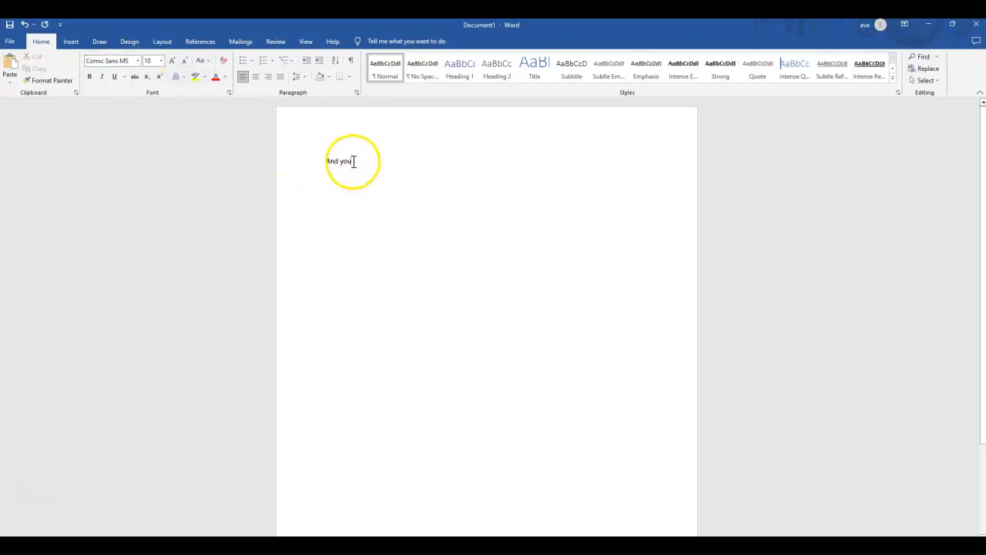
Start a second line, set its font to Bahnschrift and enter "And you".
key("Return")
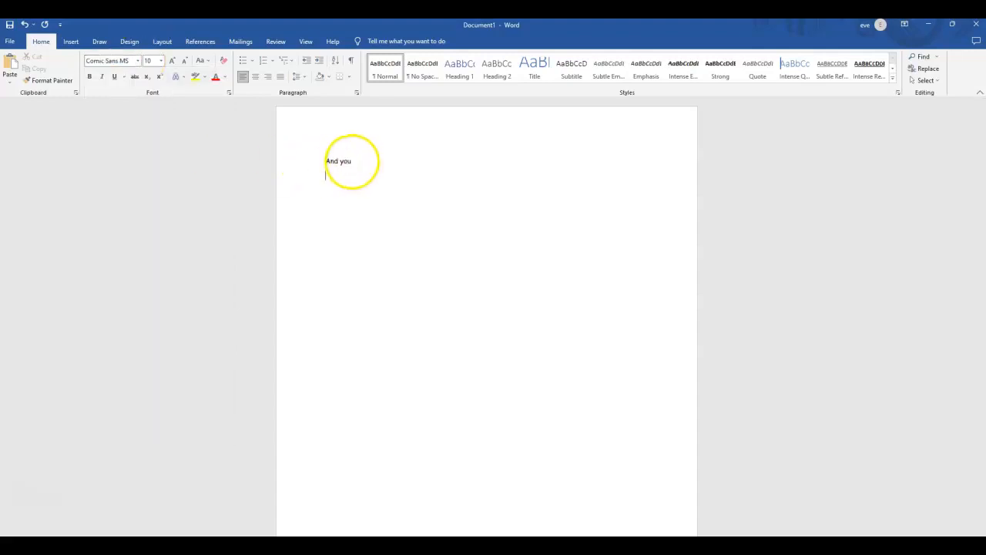
left_click(138, 60)
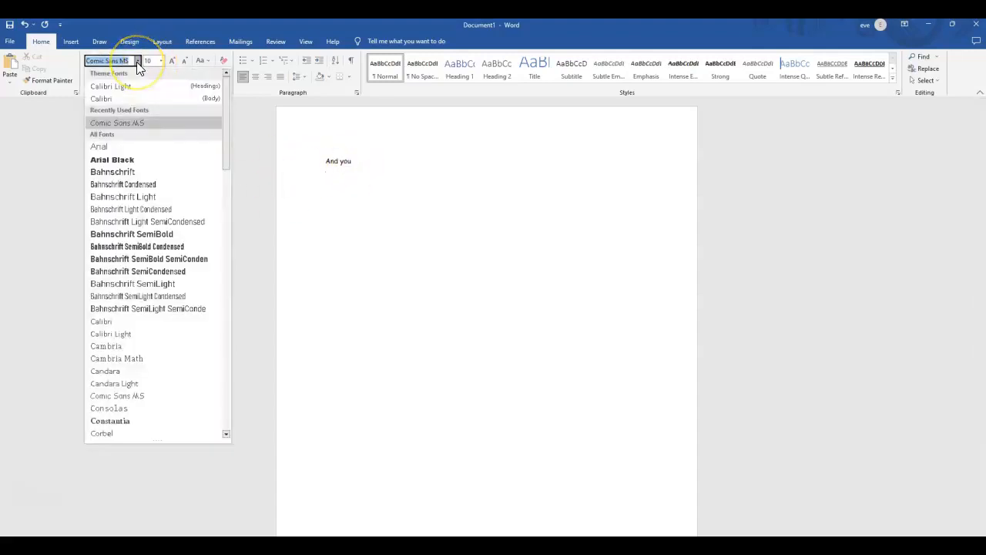
left_click(116, 172)
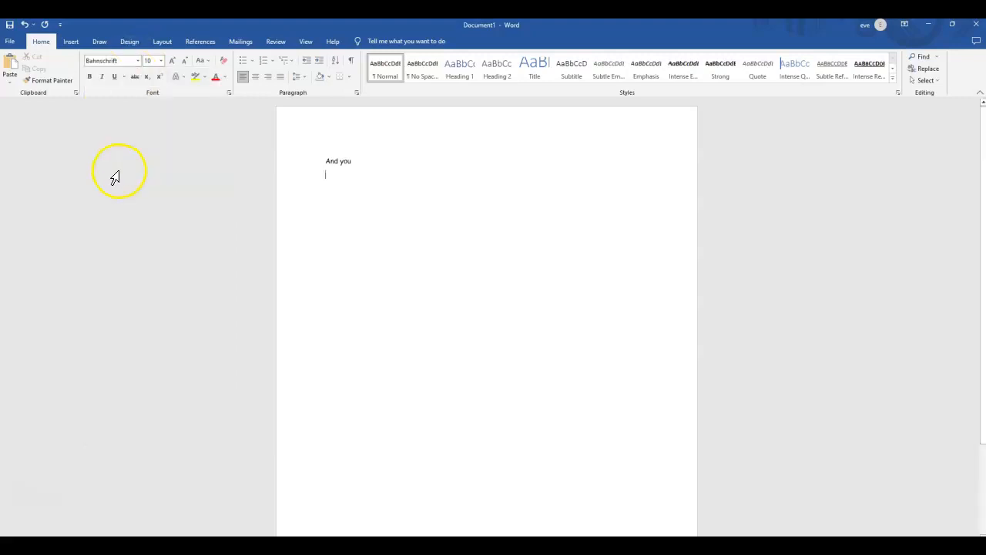
type("And you")
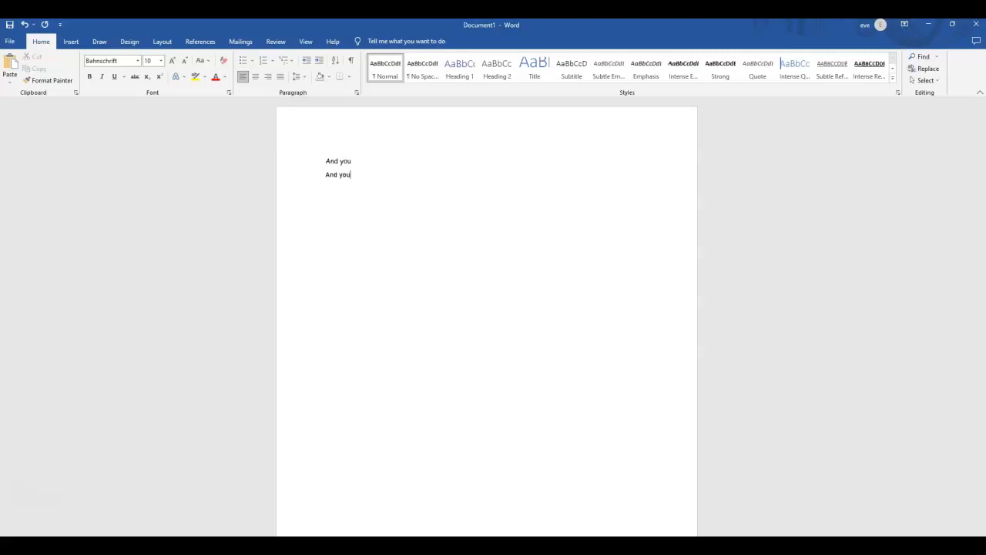
Choose the Lucida Sans Unicode font and enter "And you" on a new third line.
left_click(138, 61)
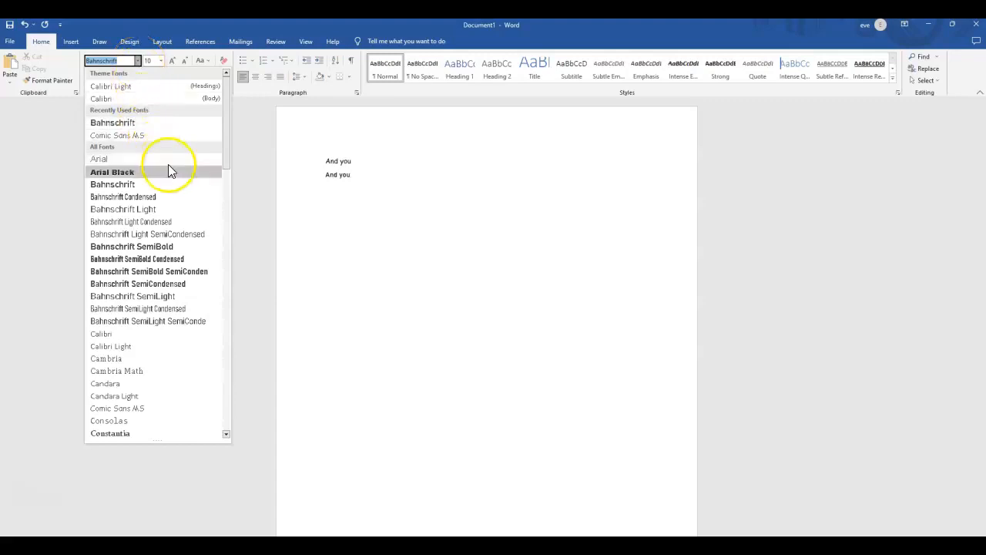
left_click_drag(231, 154, 227, 233)
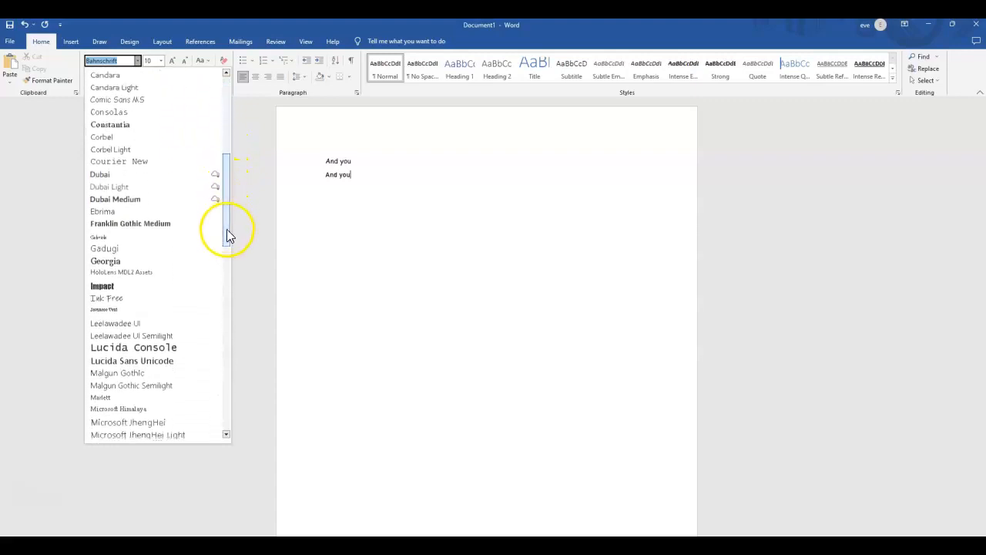
left_click(163, 362)
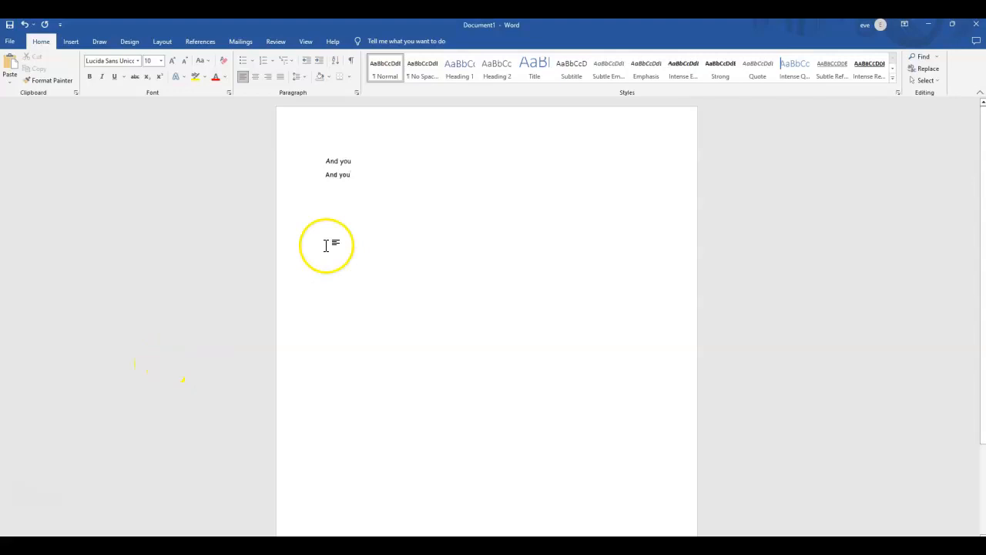
key("Return")
type("And you")
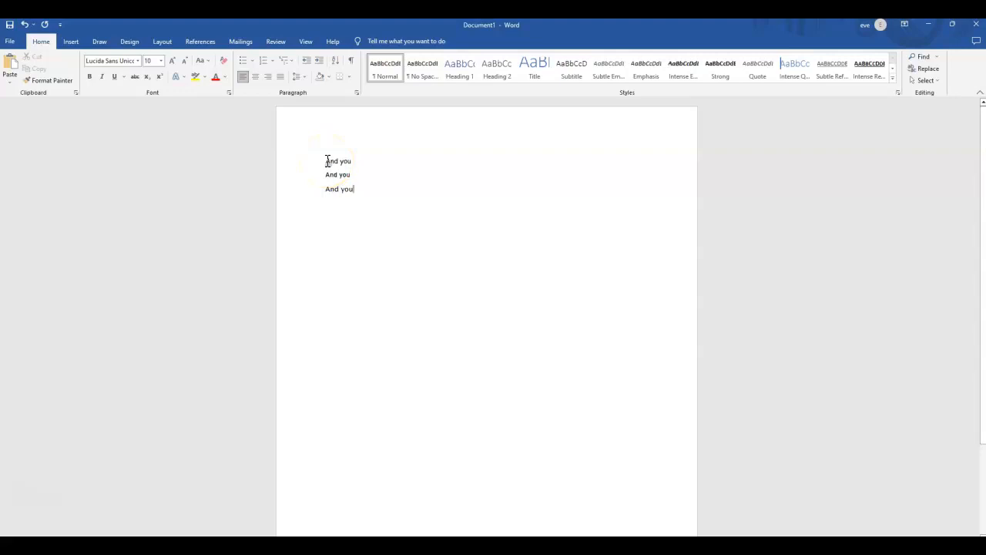
Make the first "And you" line bold.
left_click_drag(327, 160, 352, 161)
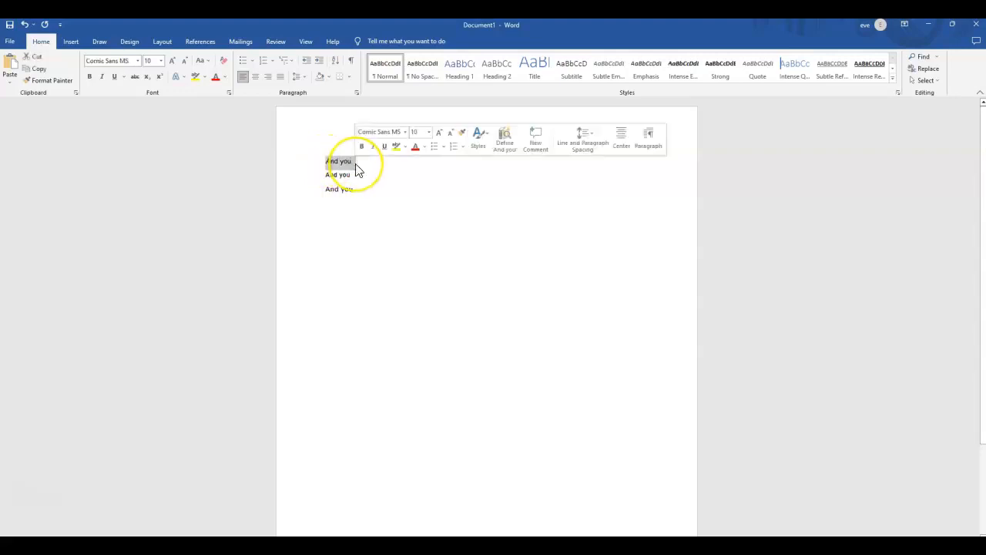
left_click(88, 74)
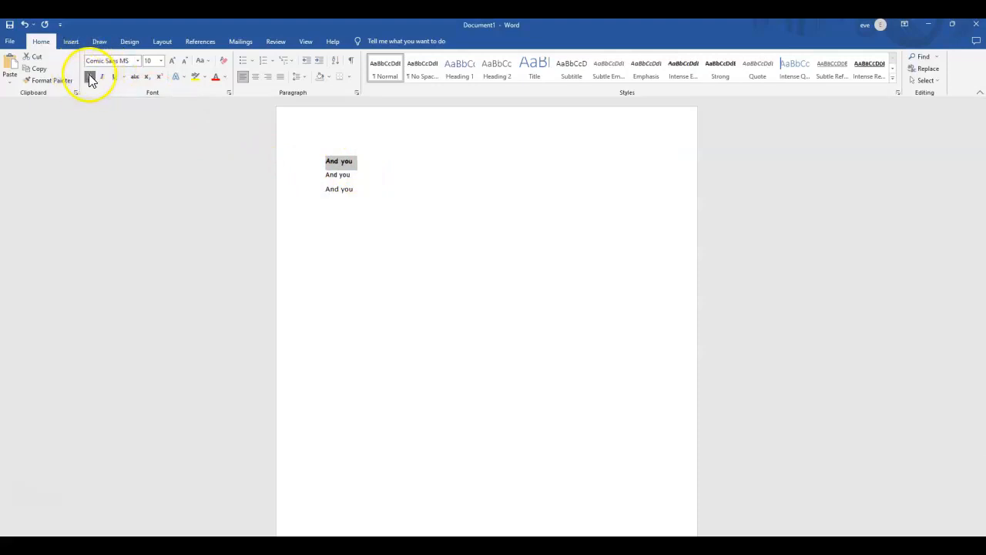
left_click(308, 264)
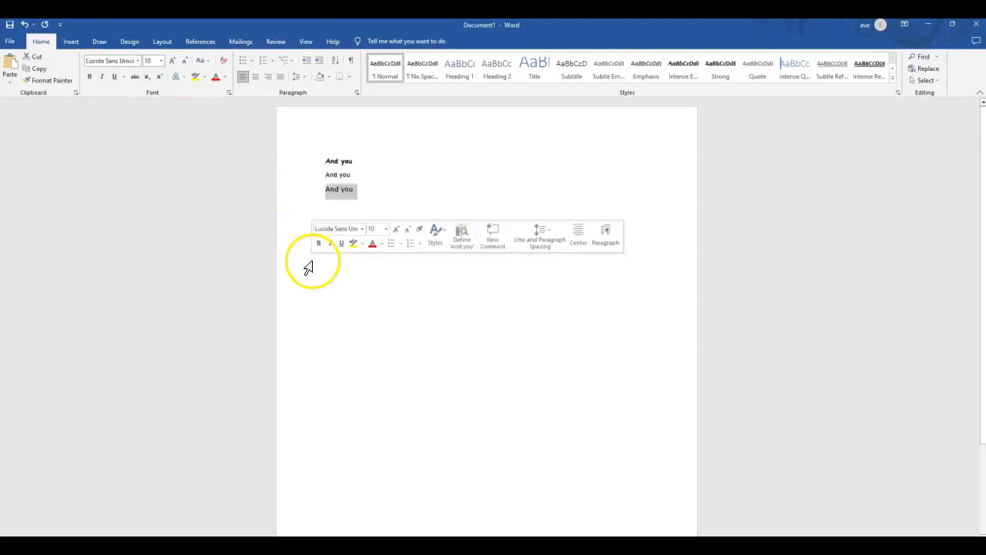
Change the font of the third "And you" line to Bahnschrift SemiBold.
left_click(351, 191)
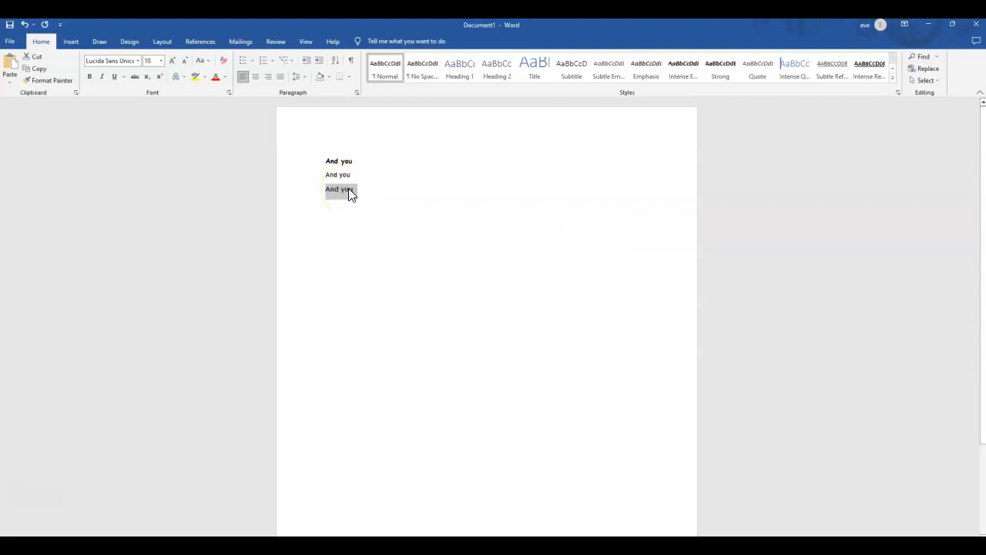
left_click_drag(356, 190, 322, 189)
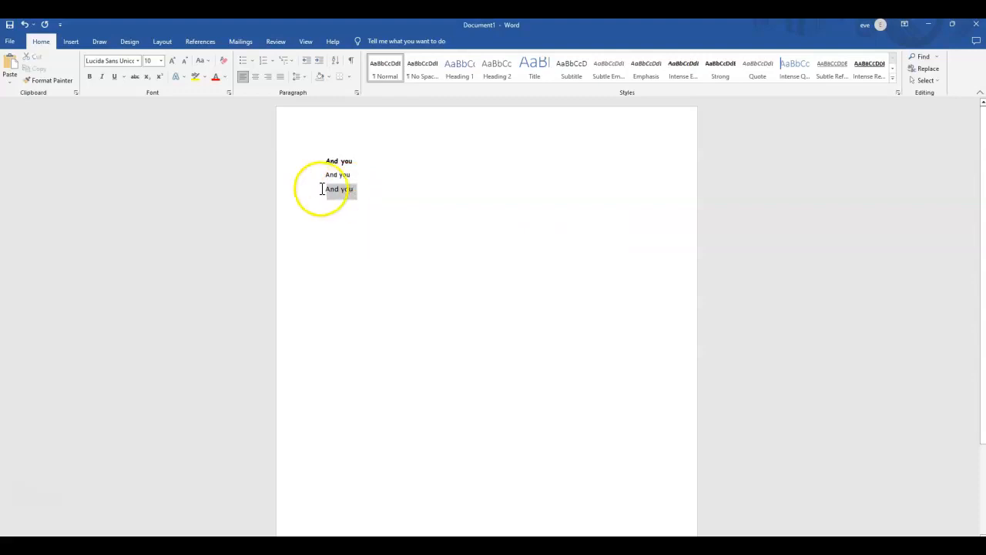
left_click(137, 61)
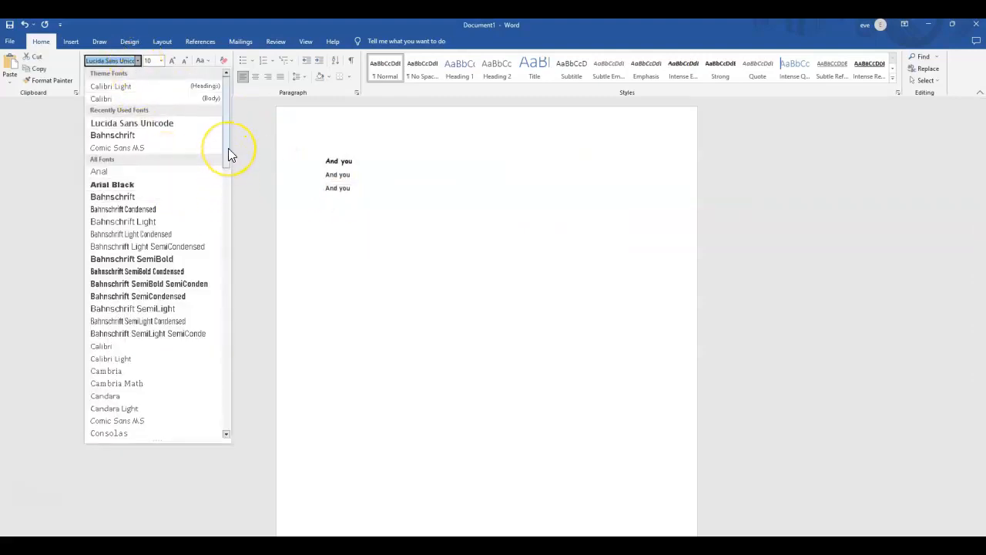
left_click(171, 262)
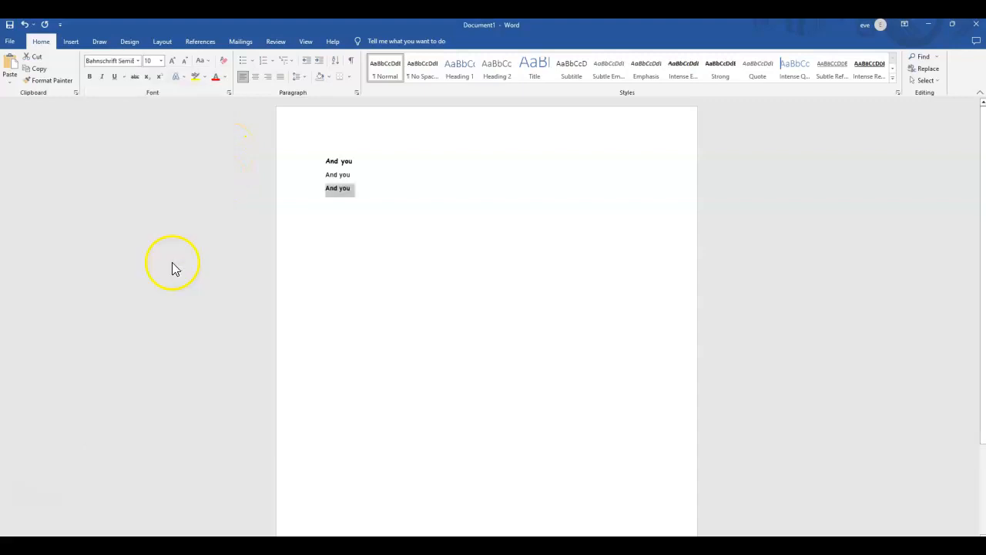
left_click(137, 61)
left_click(312, 218)
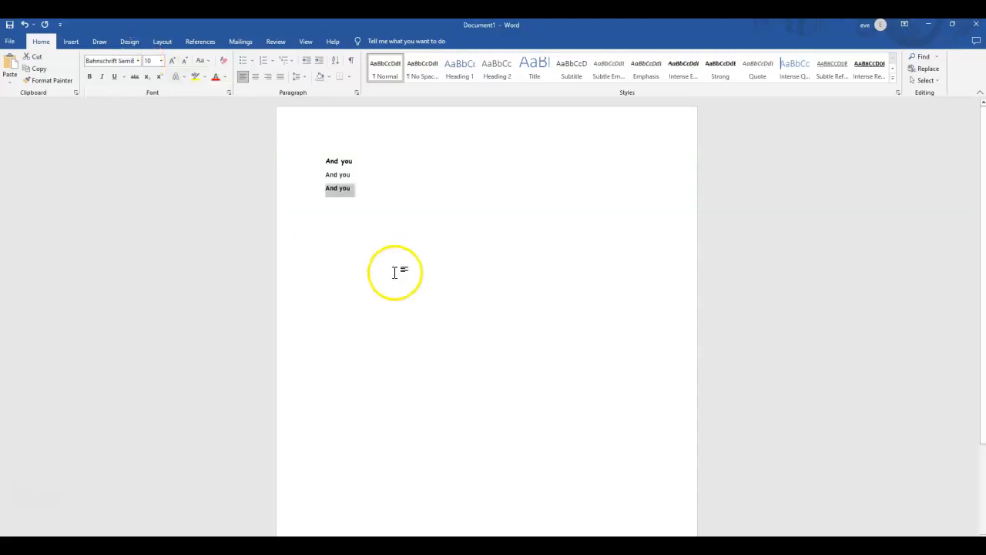
Change the third "And you" line to the Ink Free font and make it bold.
left_click(138, 61)
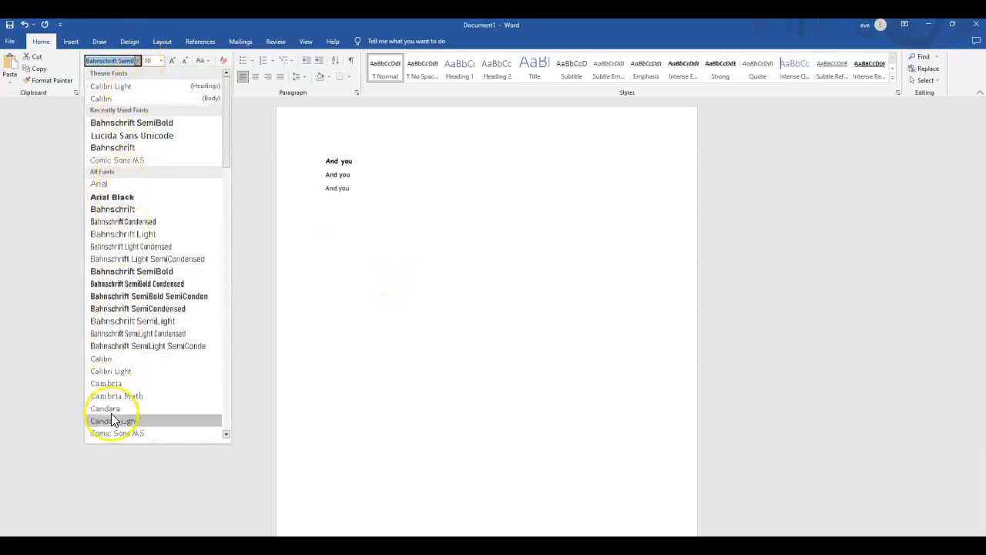
left_click_drag(229, 133, 216, 190)
scroll(216, 192, "down", 3)
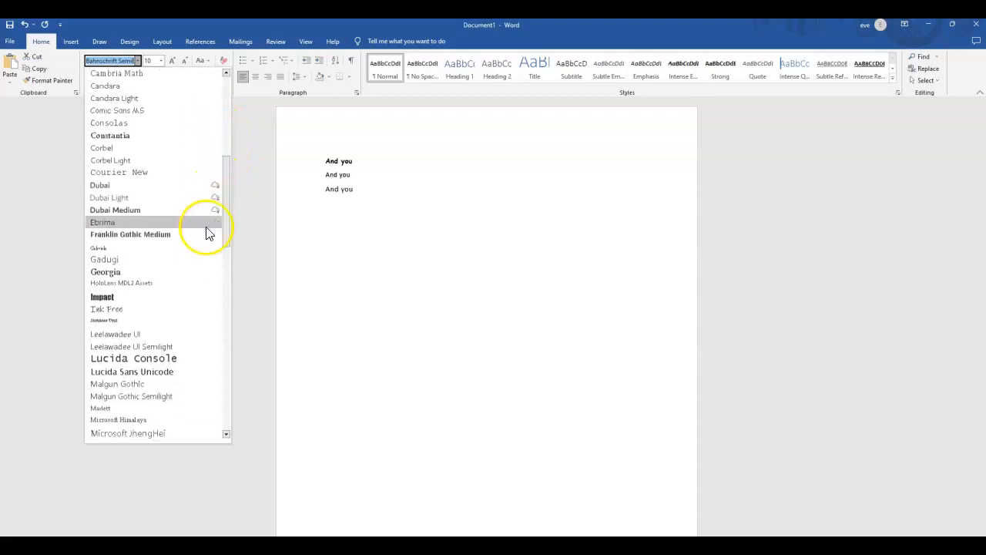
left_click(112, 316)
left_click(359, 259)
left_click_drag(326, 188, 354, 186)
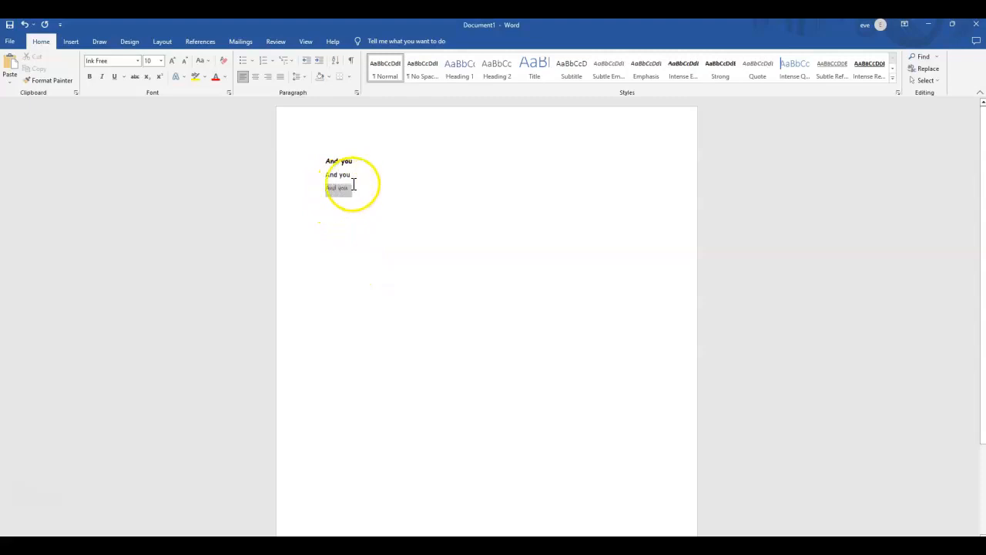
left_click(90, 77)
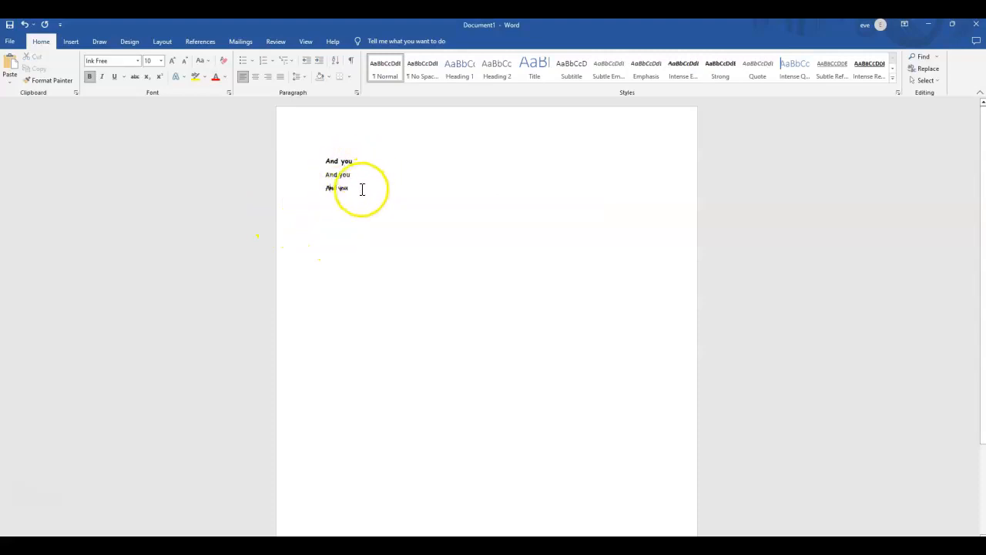
Delete all three "And you" lines from the document.
left_click_drag(361, 189, 316, 156)
key("Delete")
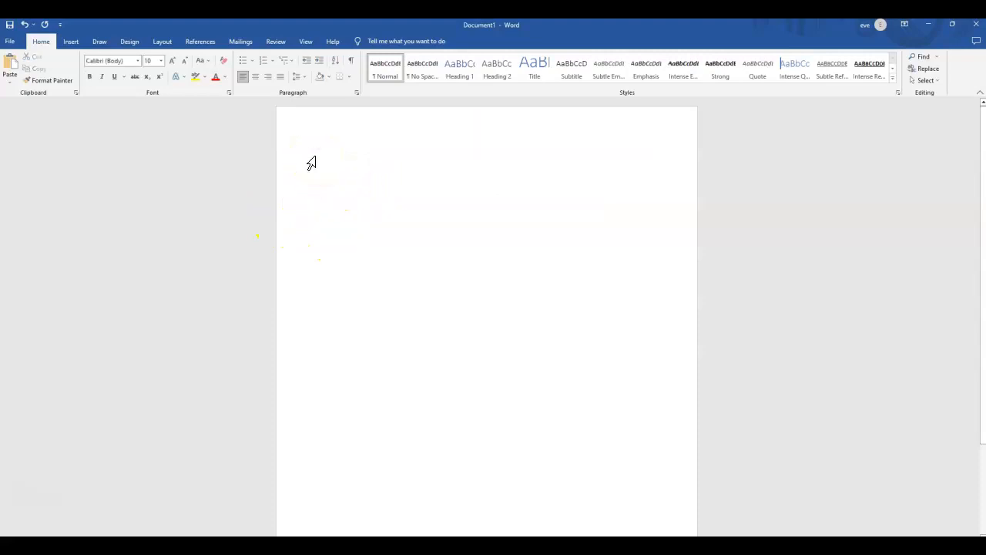
Examine the available SmartArt layouts in the Process, Cycle, Hierarchy, Relationship and Matrix categories without inserting one.
left_click(300, 173)
left_click(74, 43)
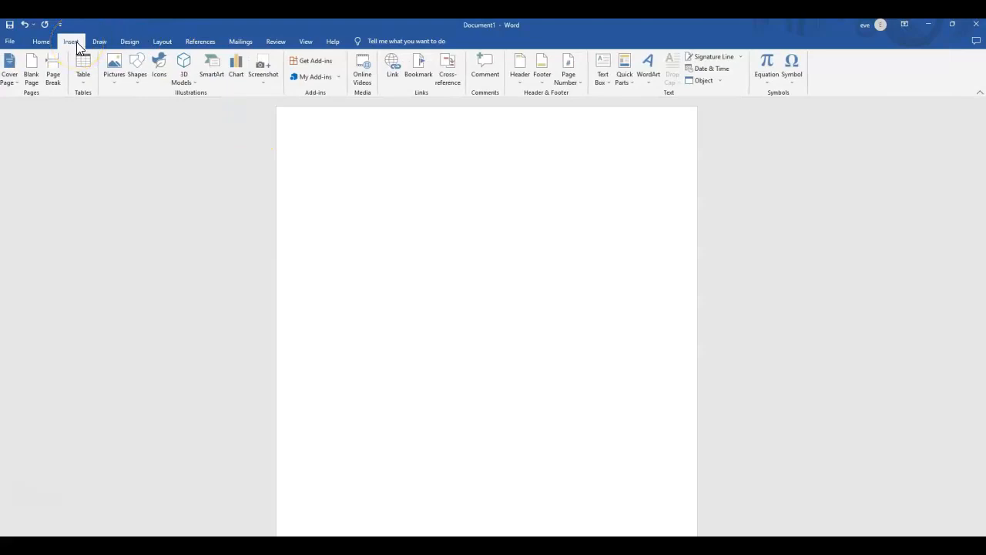
left_click(114, 83)
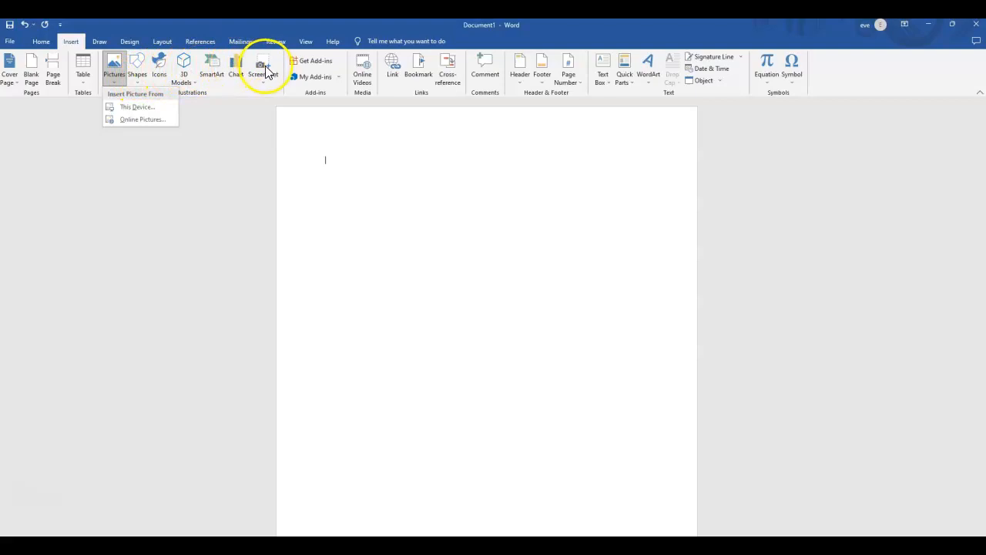
left_click(212, 77)
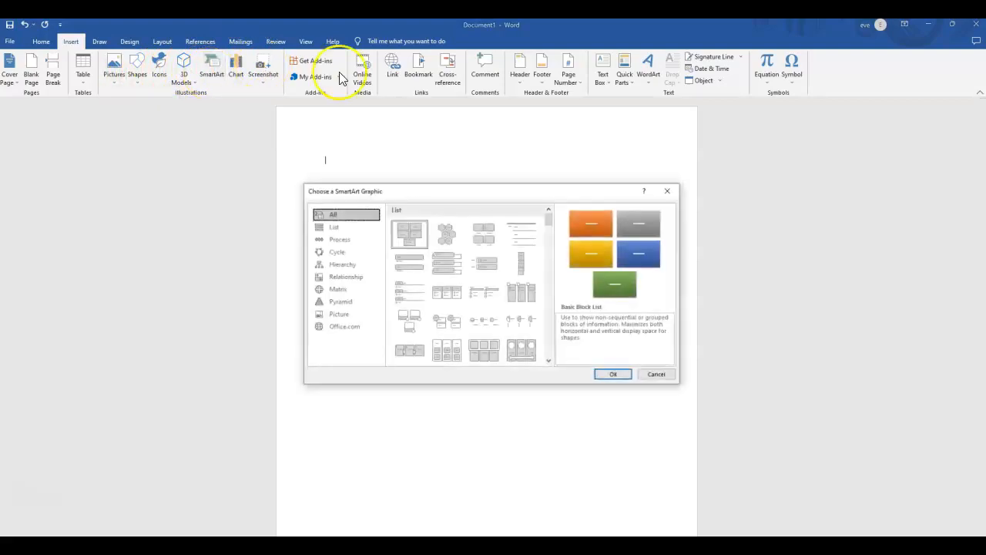
left_click(345, 238)
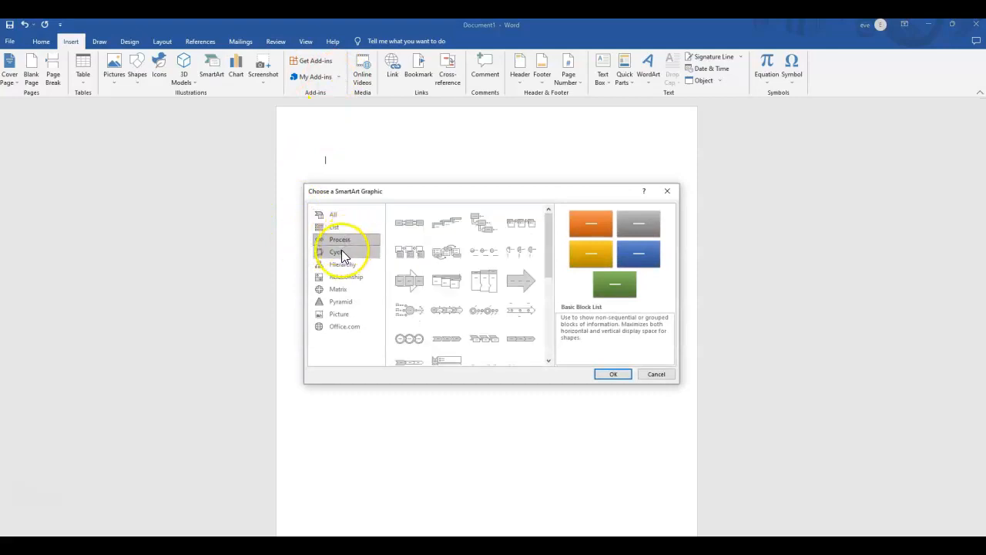
left_click(341, 251)
left_click(344, 266)
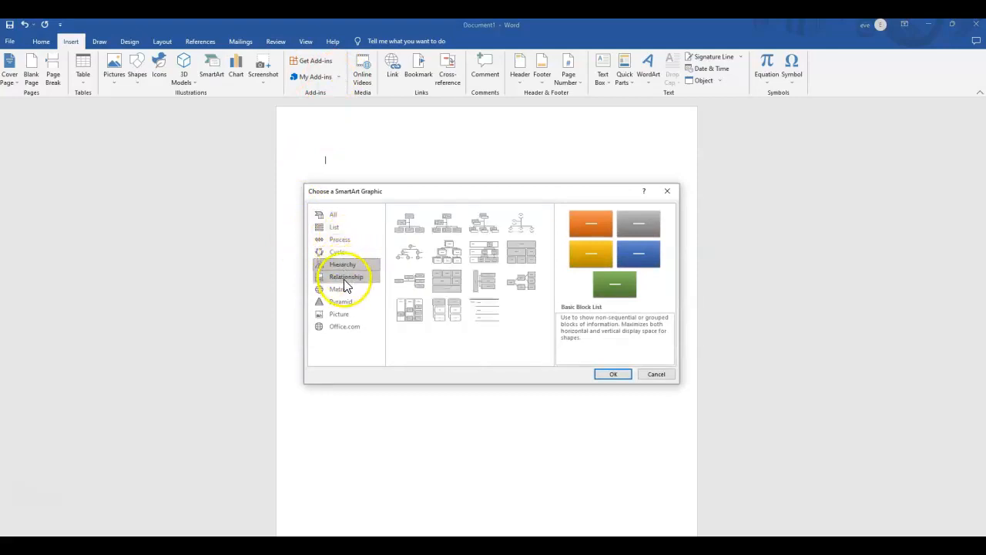
left_click(344, 278)
left_click(345, 289)
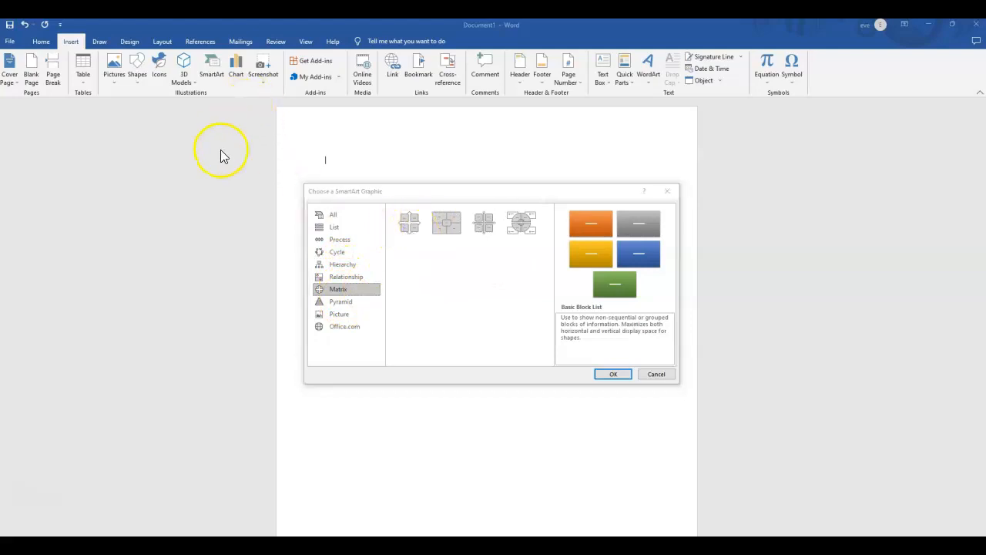
left_click(667, 191)
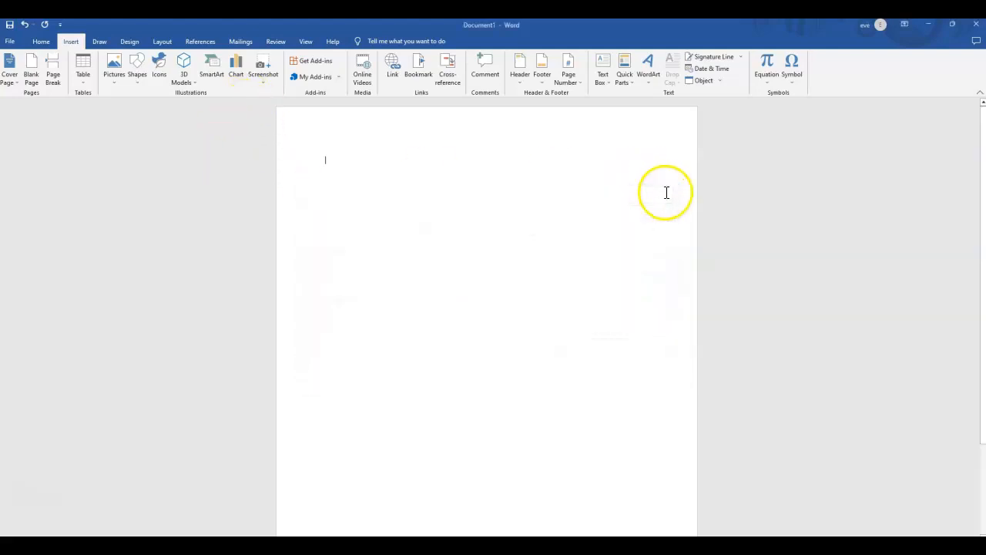
Insert a Blank header, add "Fabulous" and a street address on separate lines below its placeholder, and return to the body.
left_click(519, 73)
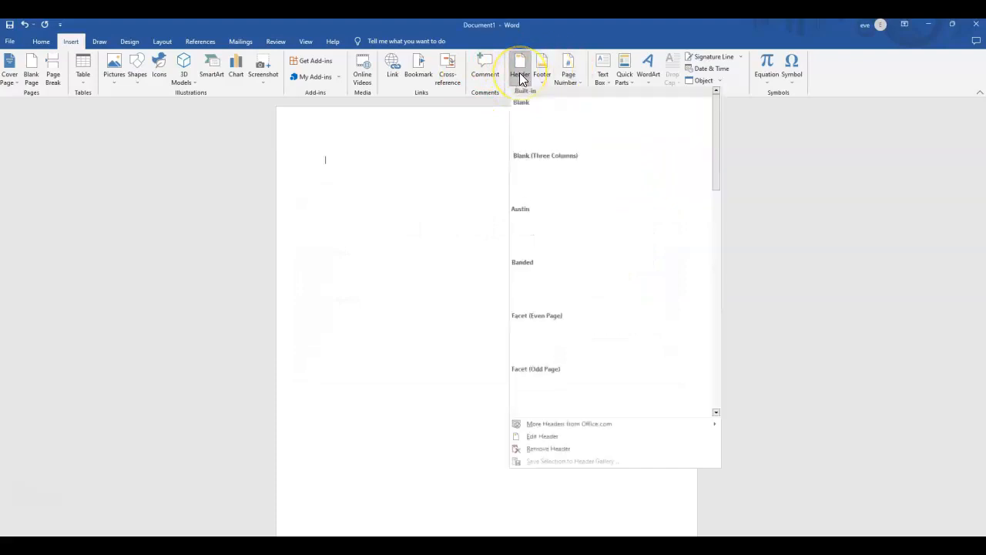
left_click(521, 147)
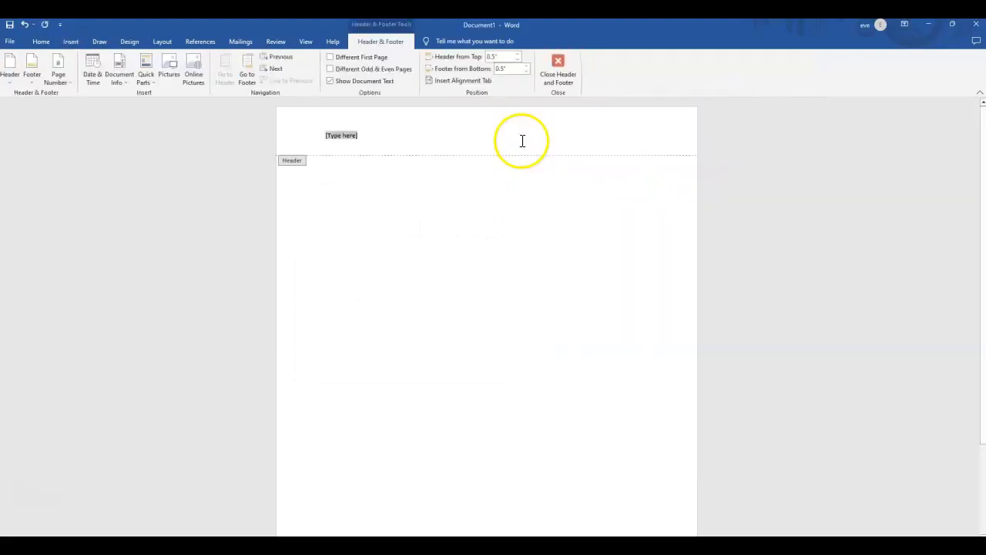
left_click(363, 140)
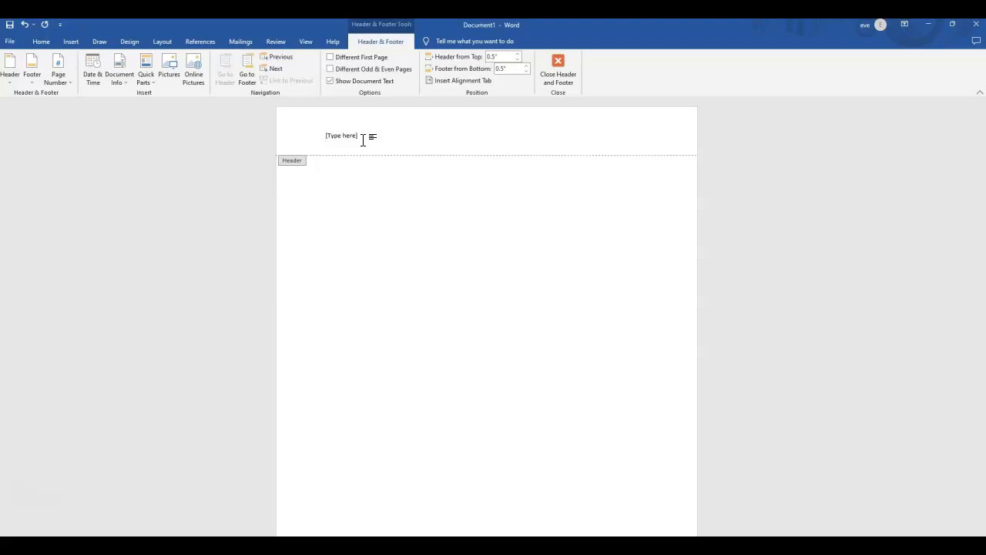
type("aabulous")
key("Return")
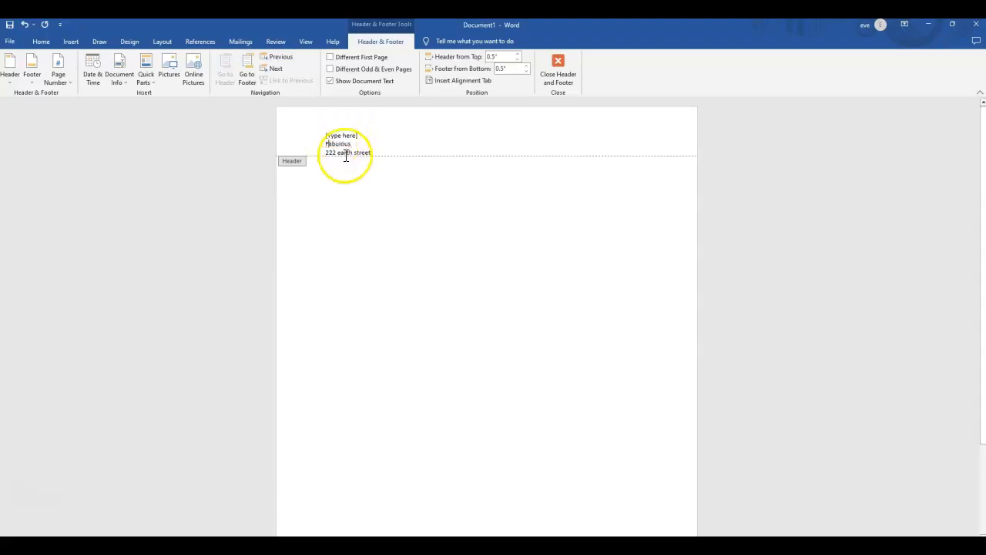
double_click(416, 185)
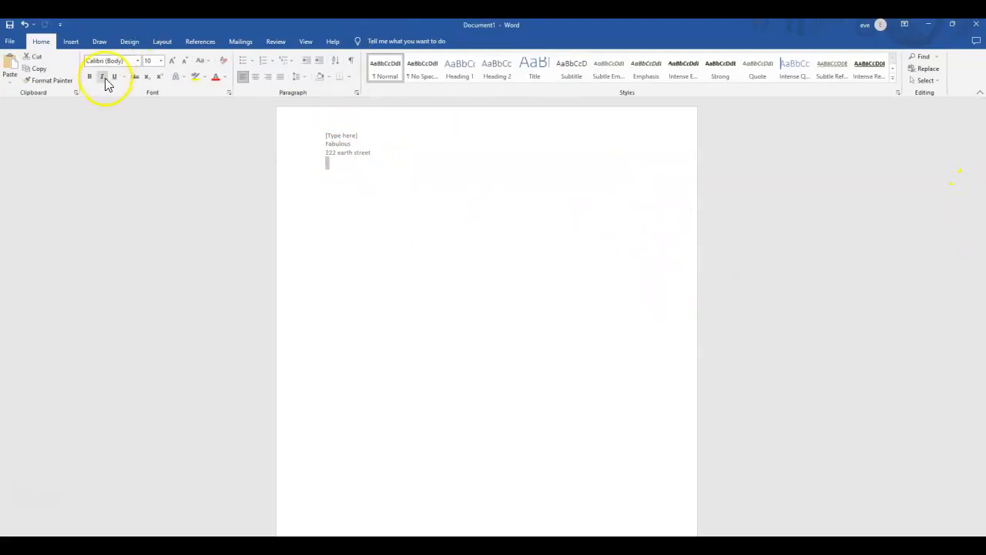
Insert a Blank footer containing "Mother" followed by an empty line, and return to the document body.
left_click(72, 40)
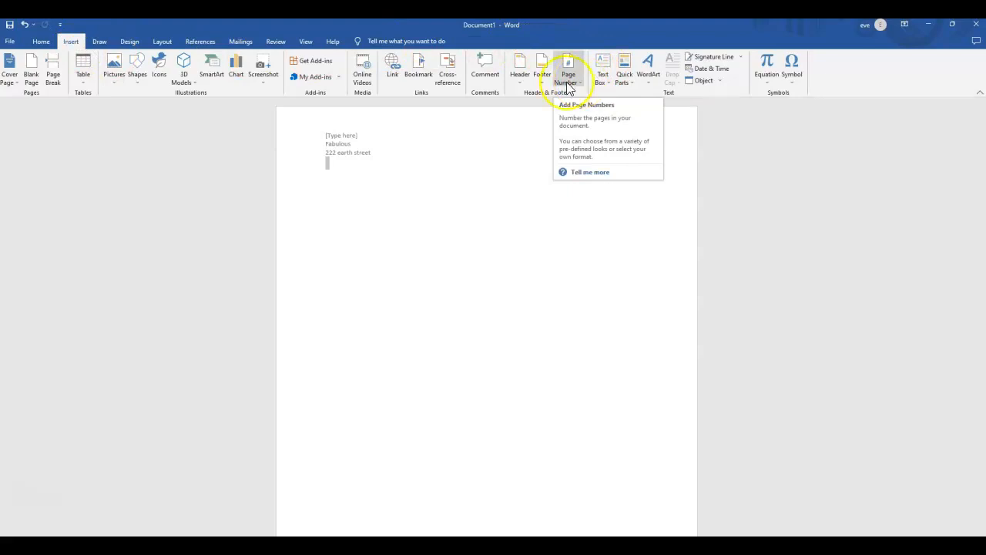
left_click(539, 87)
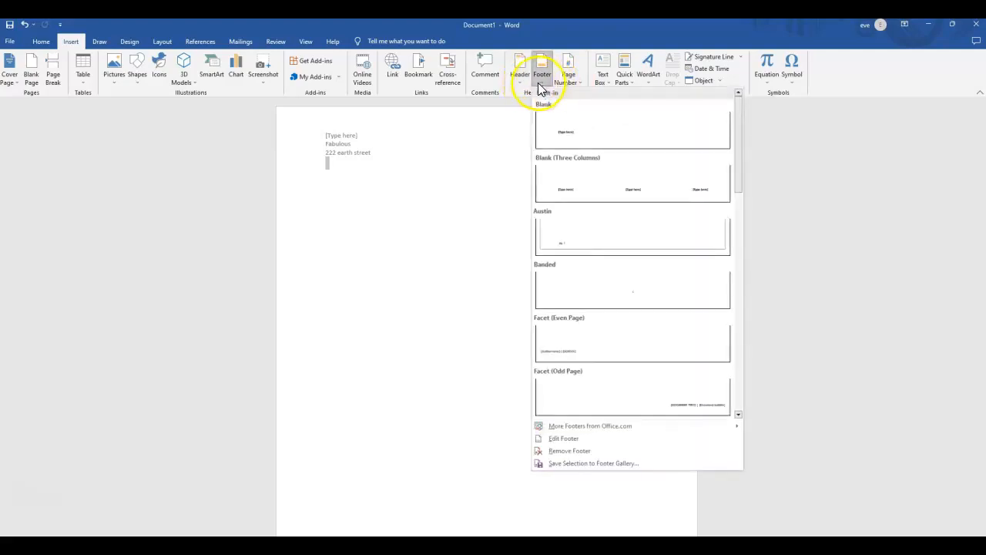
left_click(556, 132)
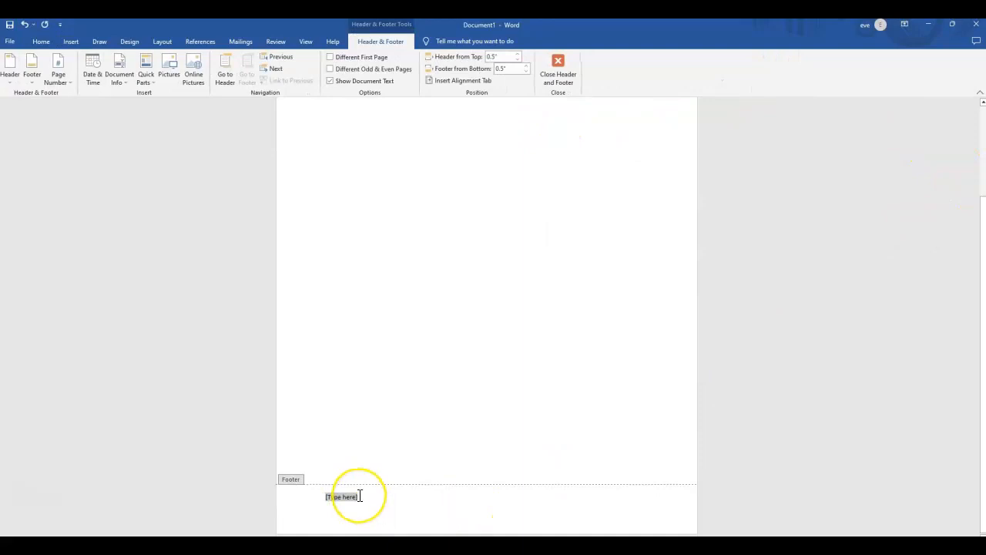
type("Mother")
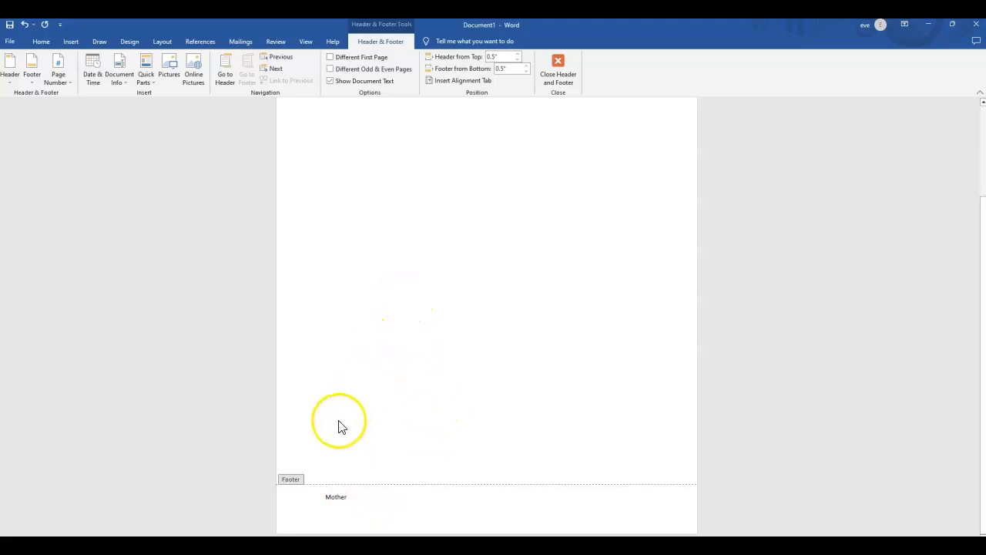
key("Return")
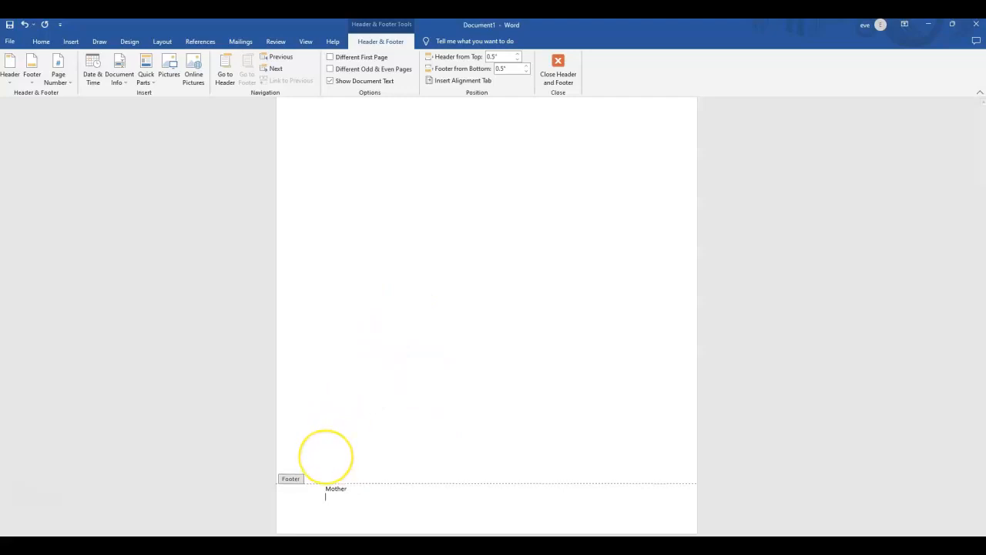
double_click(400, 410)
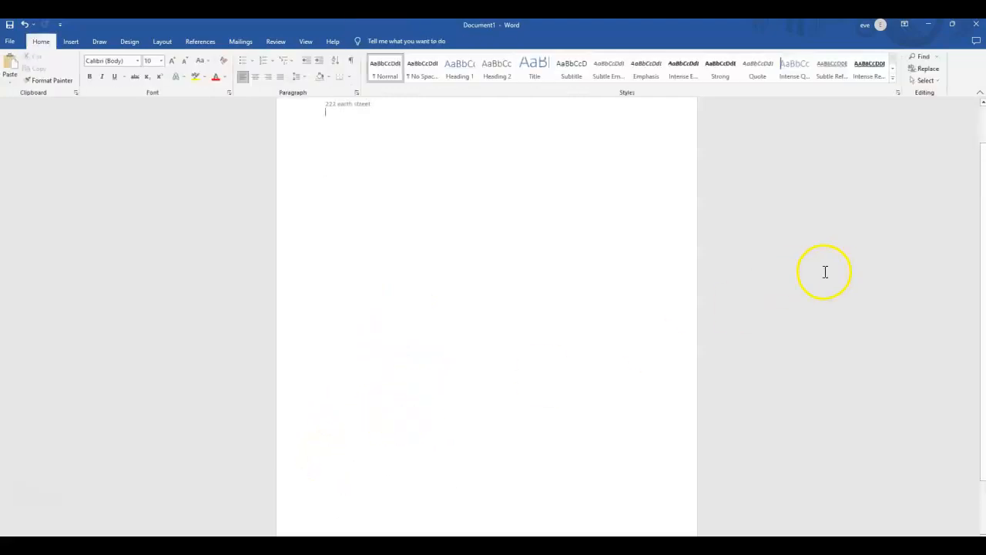
Start body text near the bottom of the page and fill about five lines with the digit 1.
left_click_drag(981, 319, 975, 432)
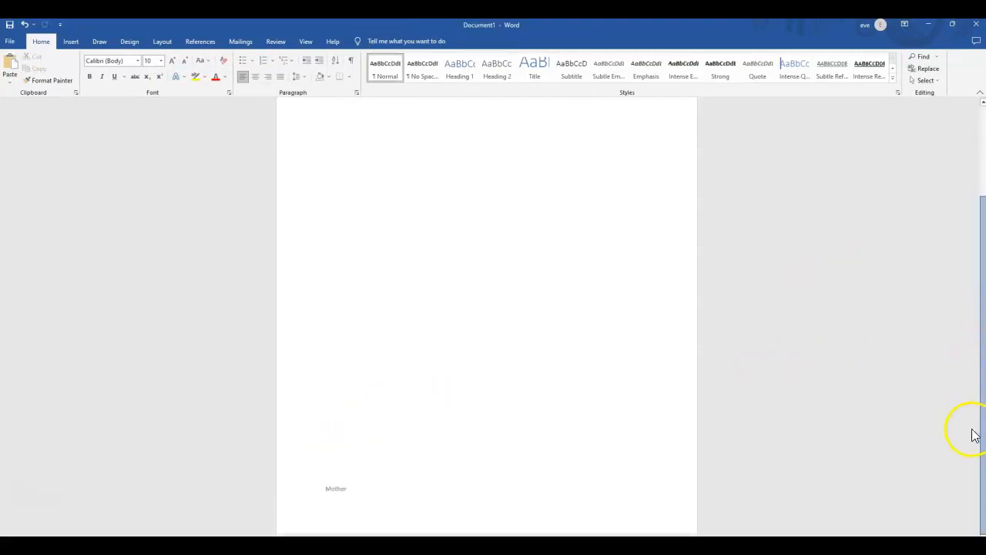
scroll(326, 455, "up", 3)
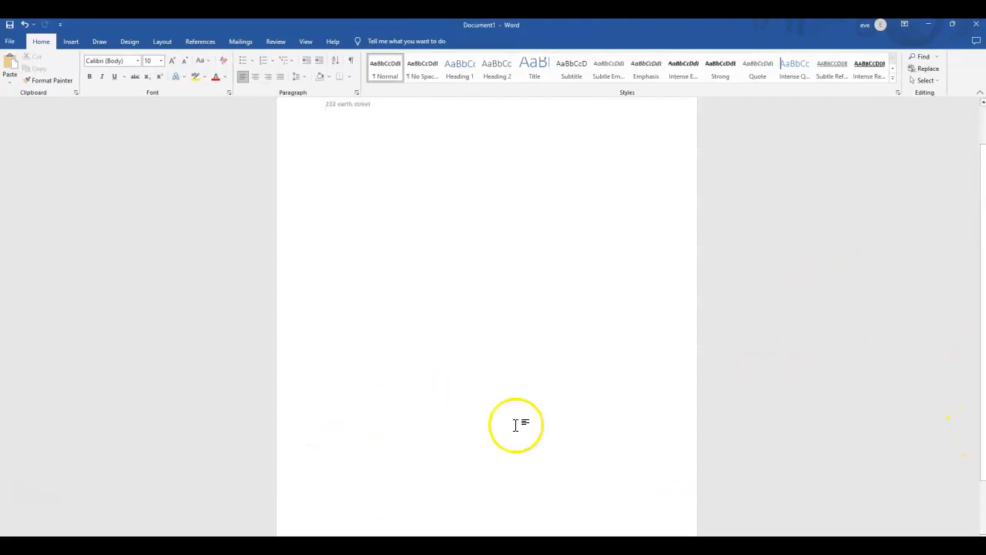
left_click_drag(979, 348, 977, 431)
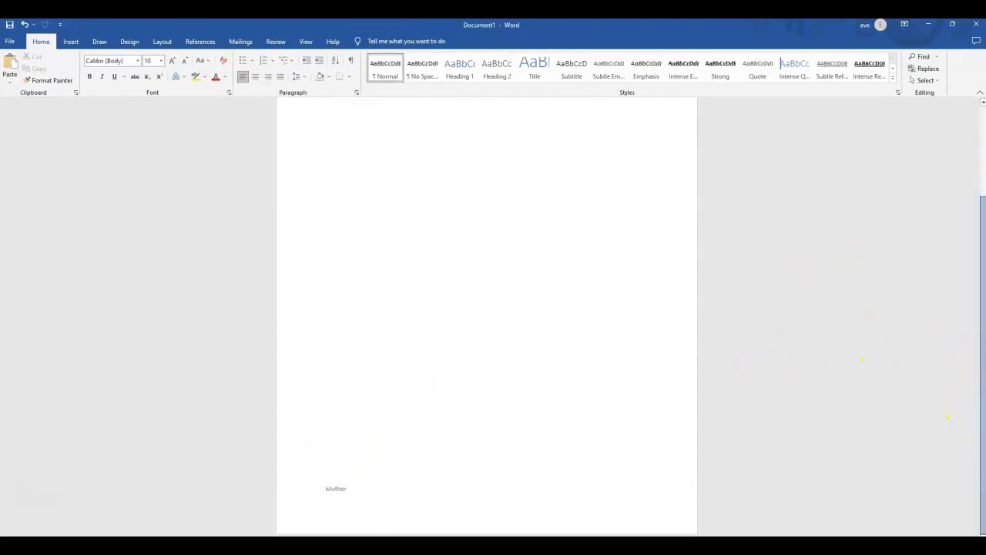
double_click(338, 474)
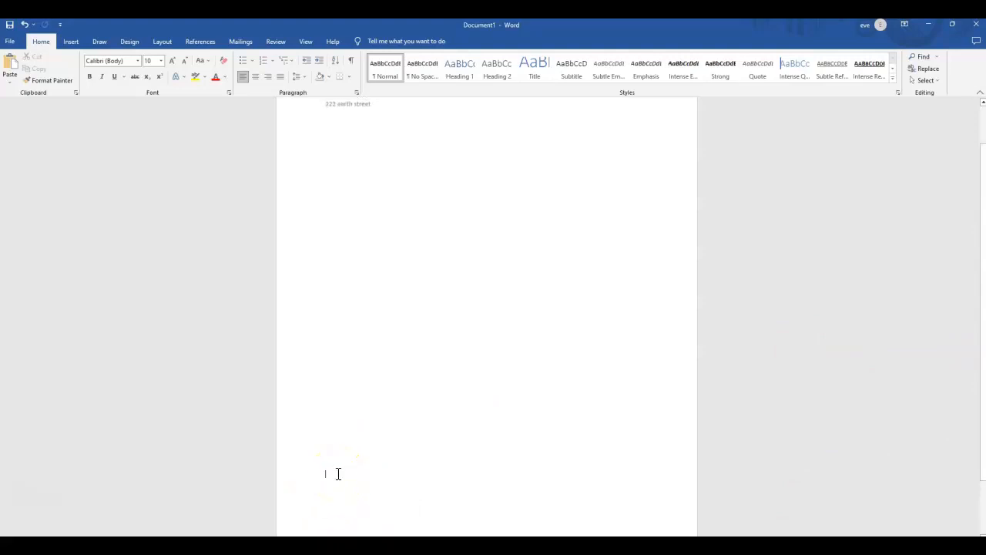
type("11111111111111111111111111111111111111111111111111111111111111111111")
type("1111111111111111111111111111111111111111111111111111111111111111111111111111111111111111111111111111111111111111111111111111111111111111111111111111111111111111111111111111111111111111111111111111111111111111111111111111111111111111111111111111111111111111111111111111111111111111111111111111111111111111111111111111111111111111111111111111111111111111111111111111111111111111111111111111")
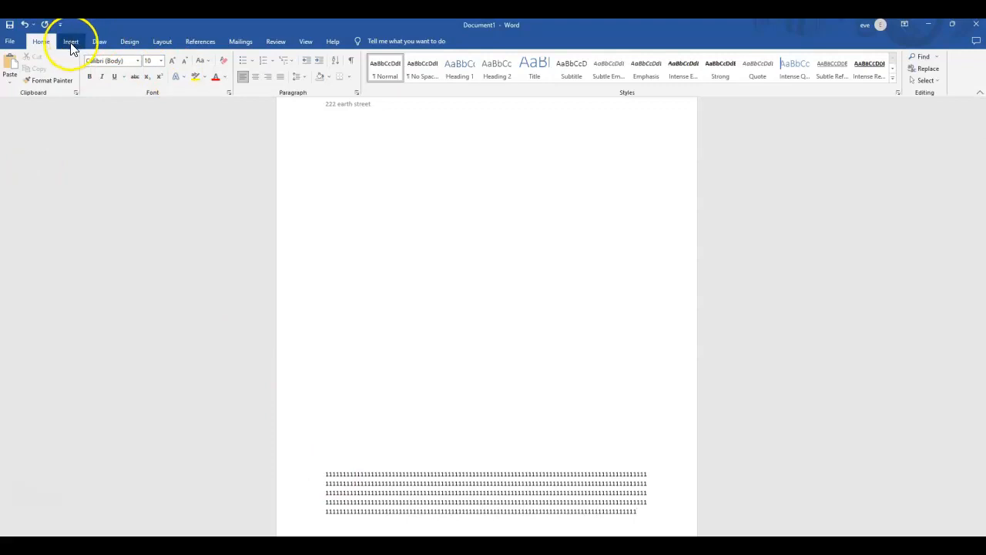
Add a Plain Number 1 page number at the bottom of the page with two empty lines below it, and return to the body.
left_click(71, 43)
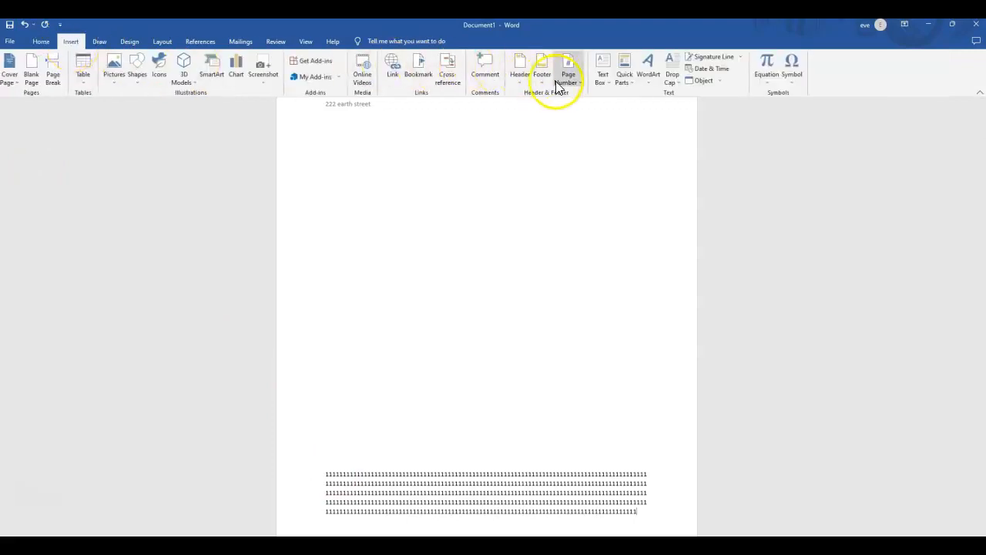
left_click(577, 79)
mouse_move(579, 99)
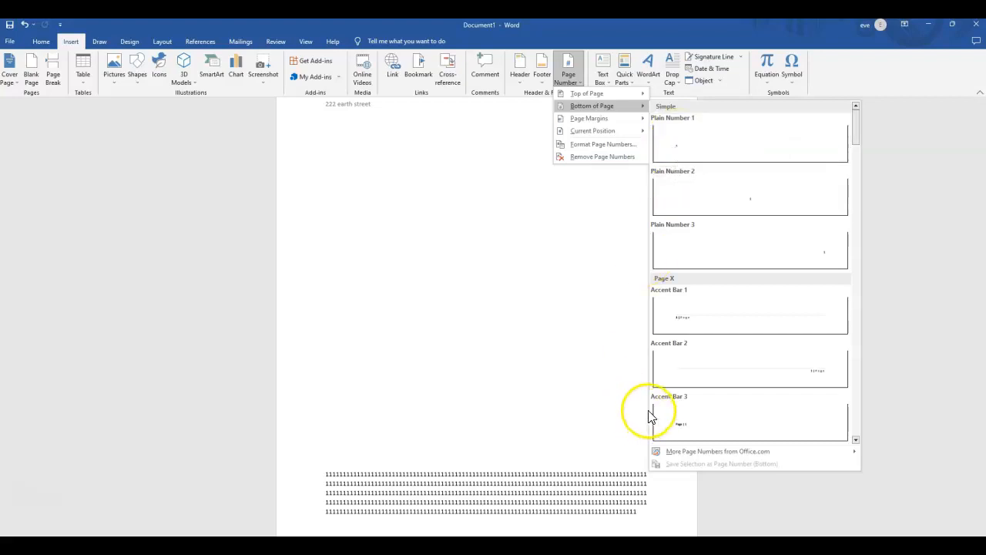
left_click(681, 155)
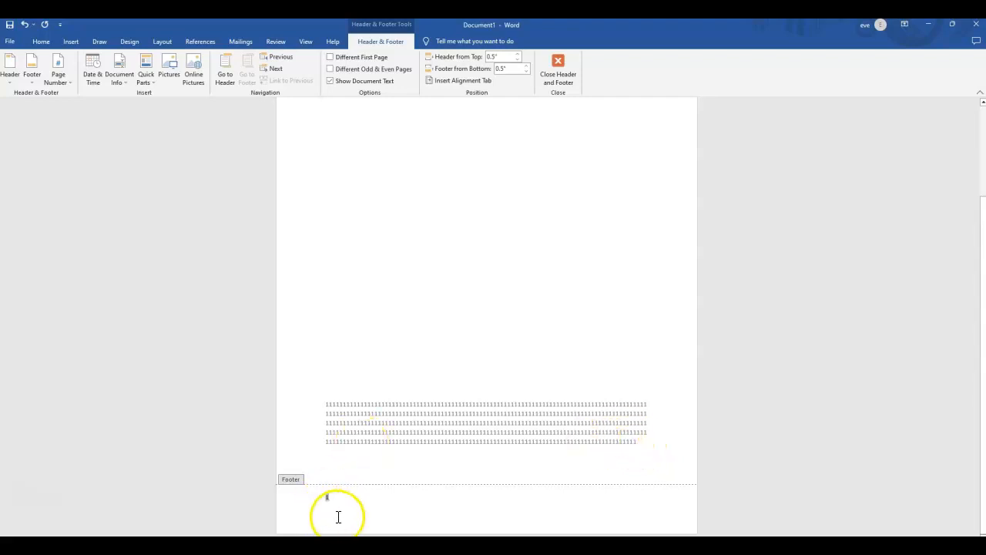
key("Return")
key("Return")
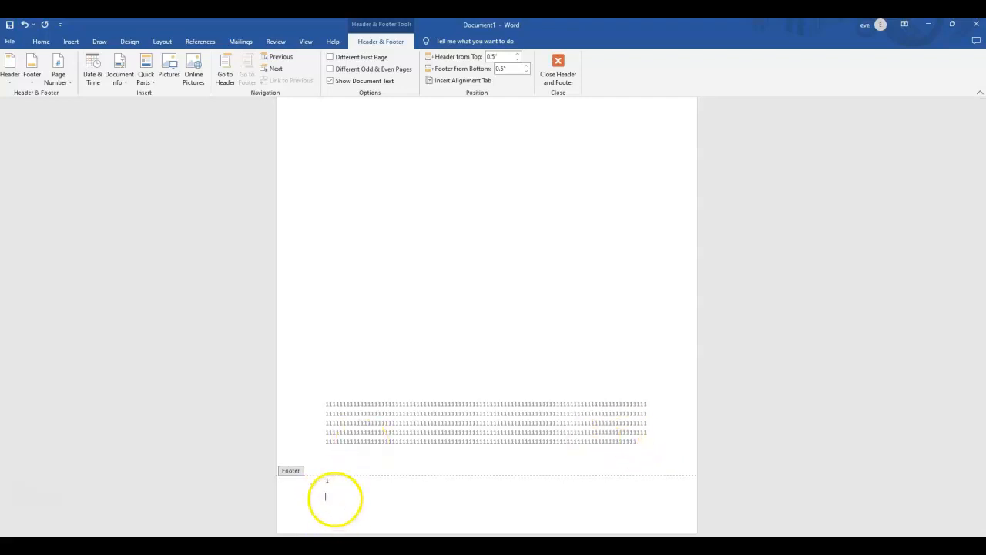
double_click(351, 443)
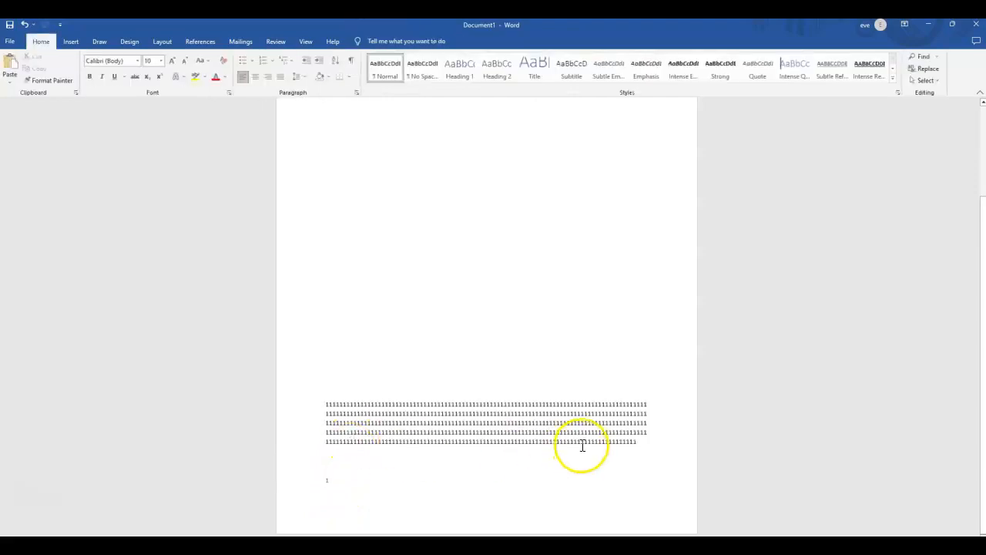
Extend the body text with more 1s until it runs over onto a second page.
type("11111111111111111111")
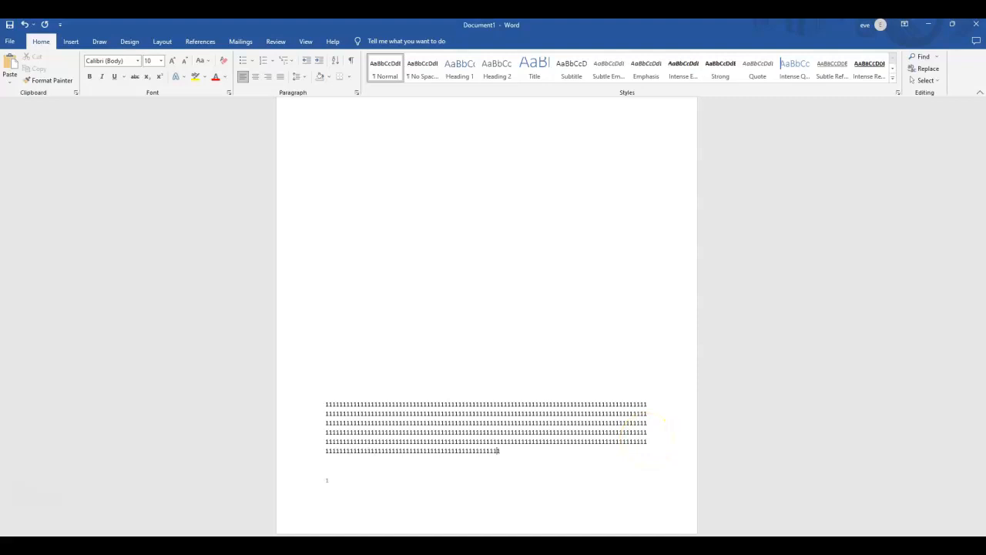
type("111111111111111111111111111111111111111111111111111111111111111111111111111111")
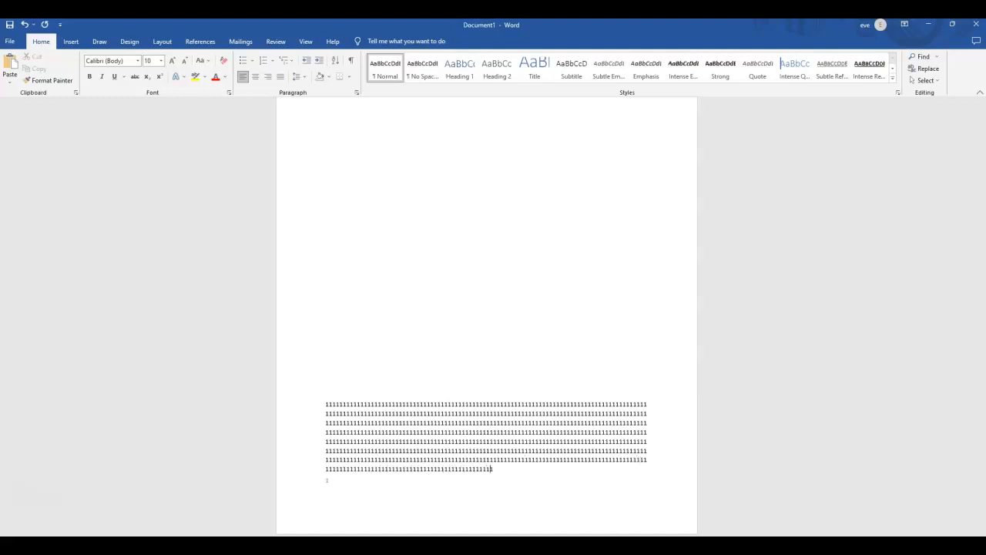
type("11111111111111")
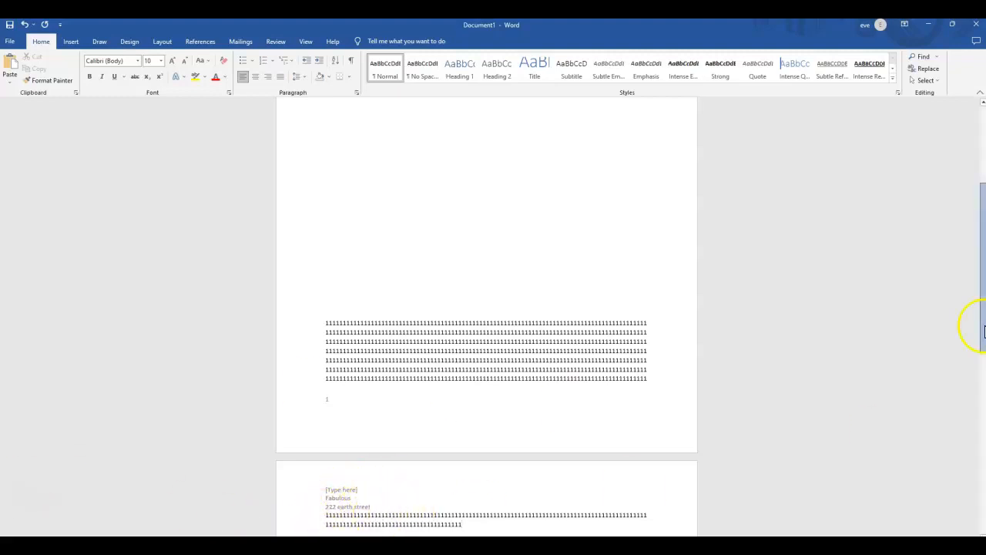
Replace the header text on the first page with the lines "Name:", "Address", "Phone" and "email", and return to the document body.
left_click_drag(982, 326, 982, 241)
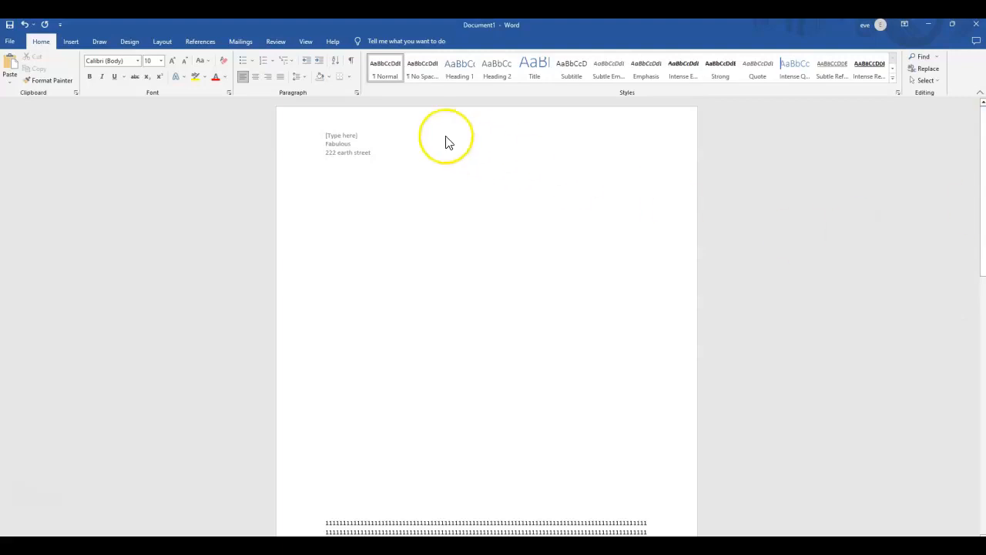
double_click(358, 148)
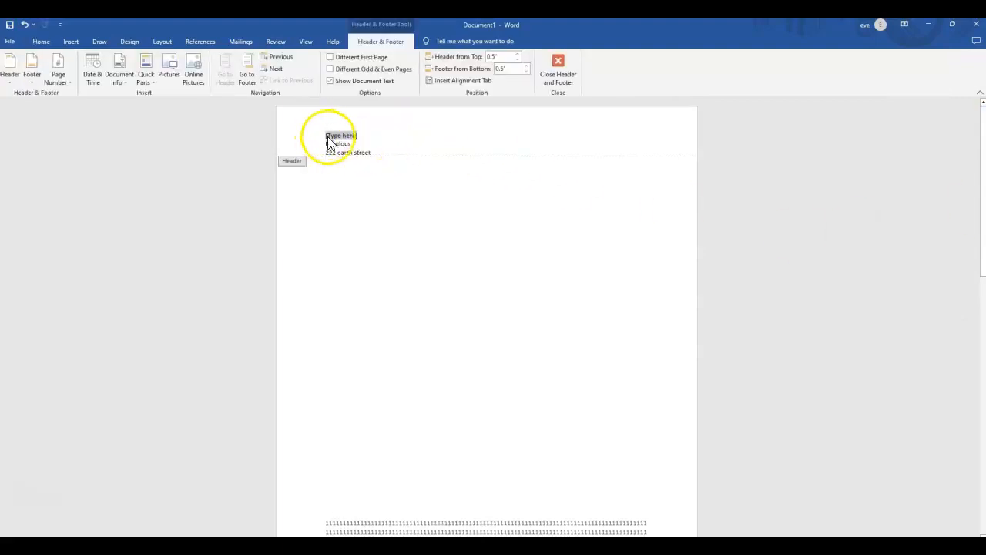
left_click_drag(374, 154, 324, 129)
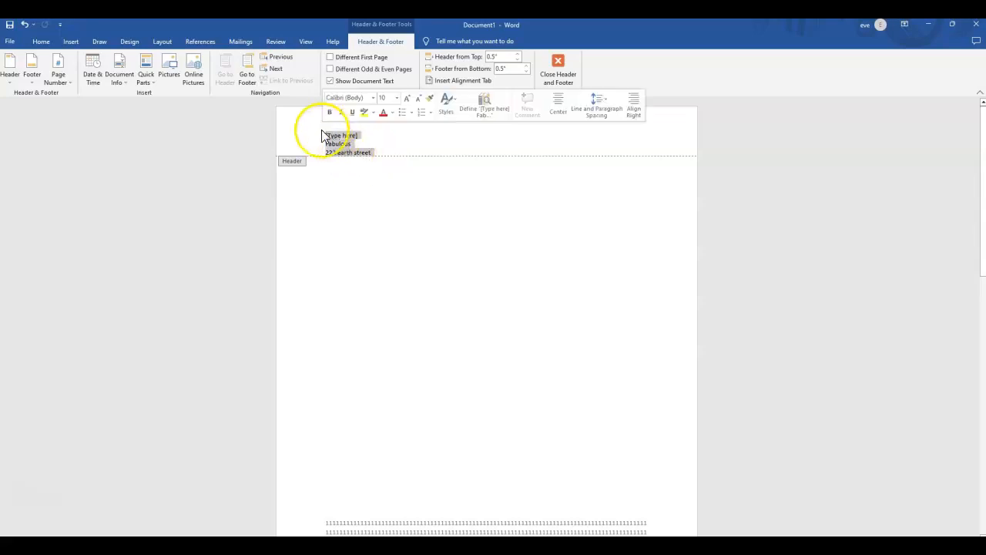
key("Delete")
type("Na")
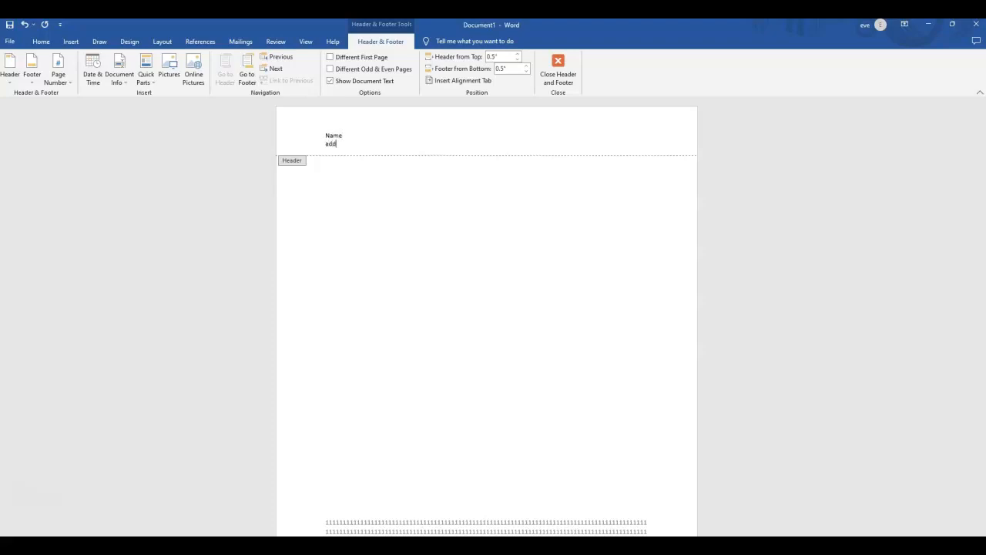
type("me address")
key("Return")
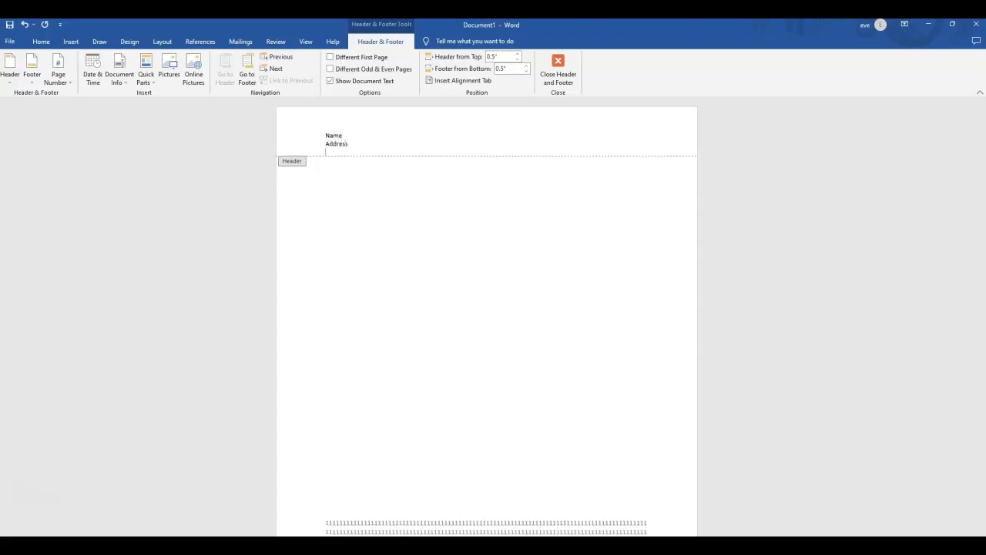
type("phone")
key("Return")
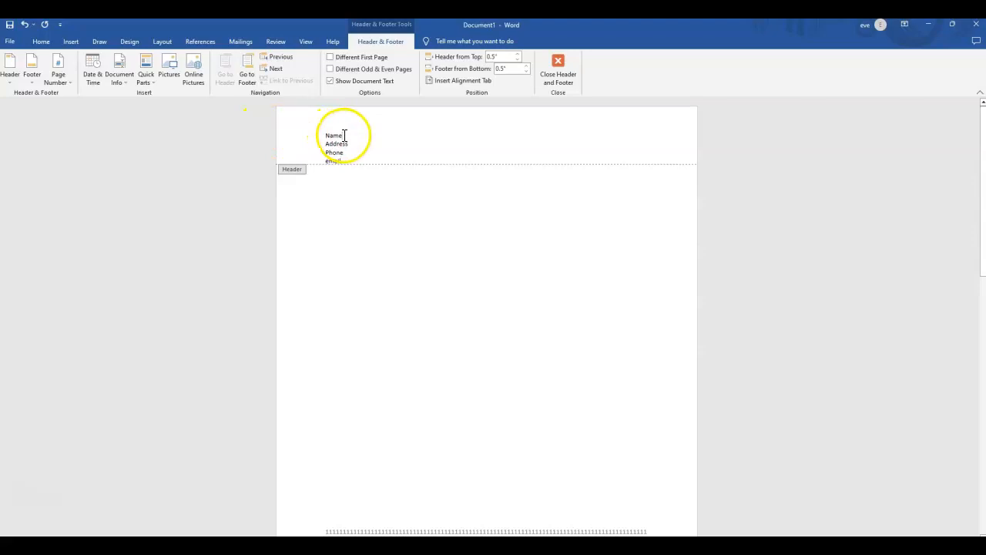
type(":")
double_click(456, 224)
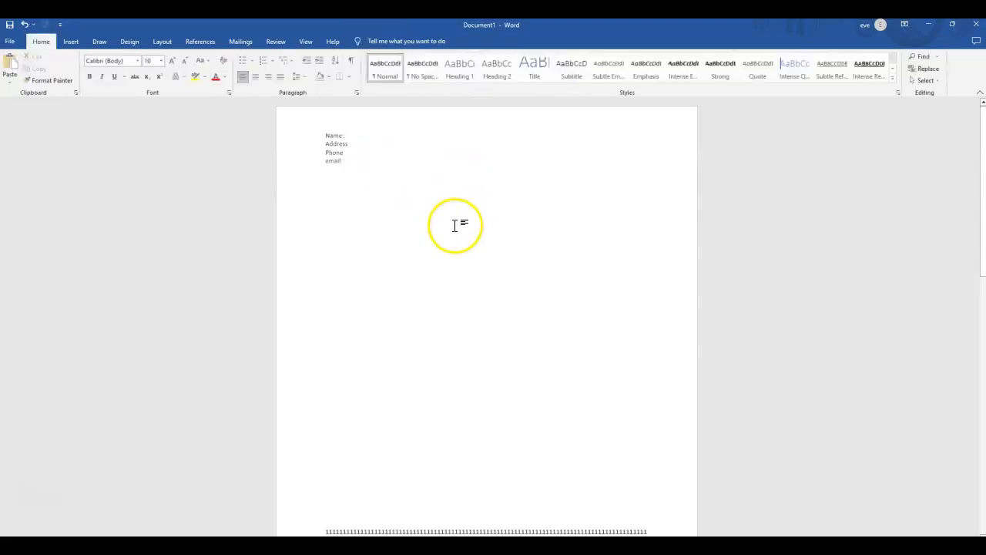
Check the header and the page number on the second page.
left_click_drag(977, 189, 863, 359)
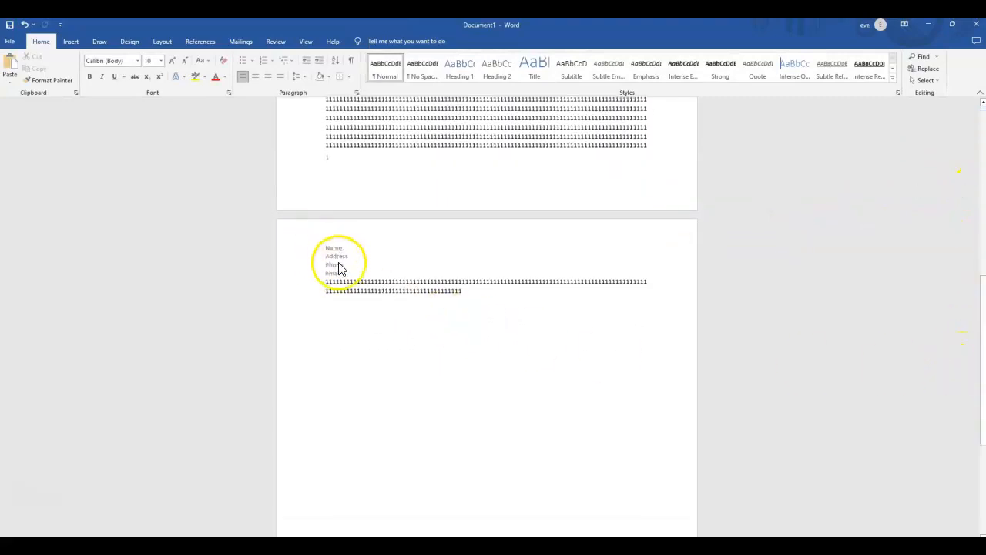
left_click_drag(983, 284, 968, 431)
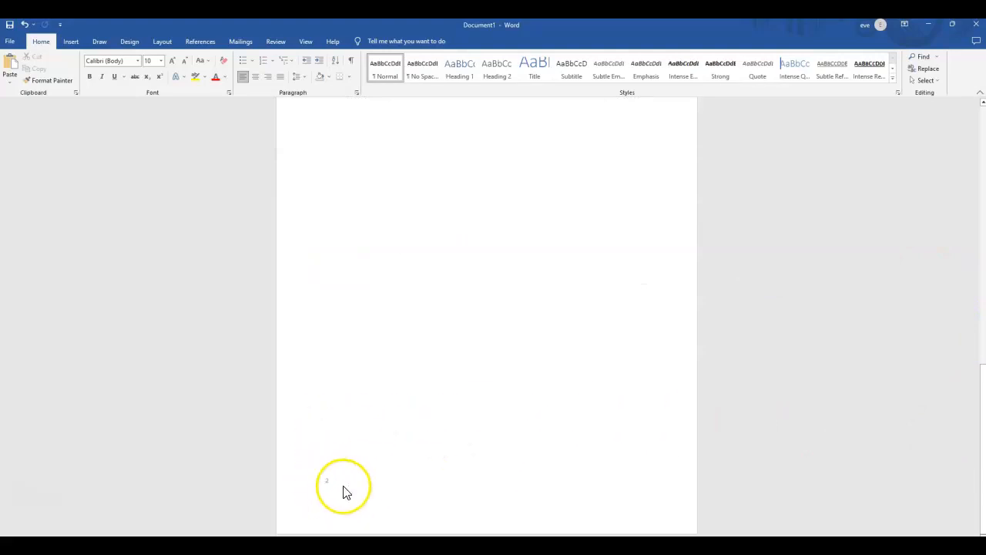
left_click_drag(982, 413, 977, 317)
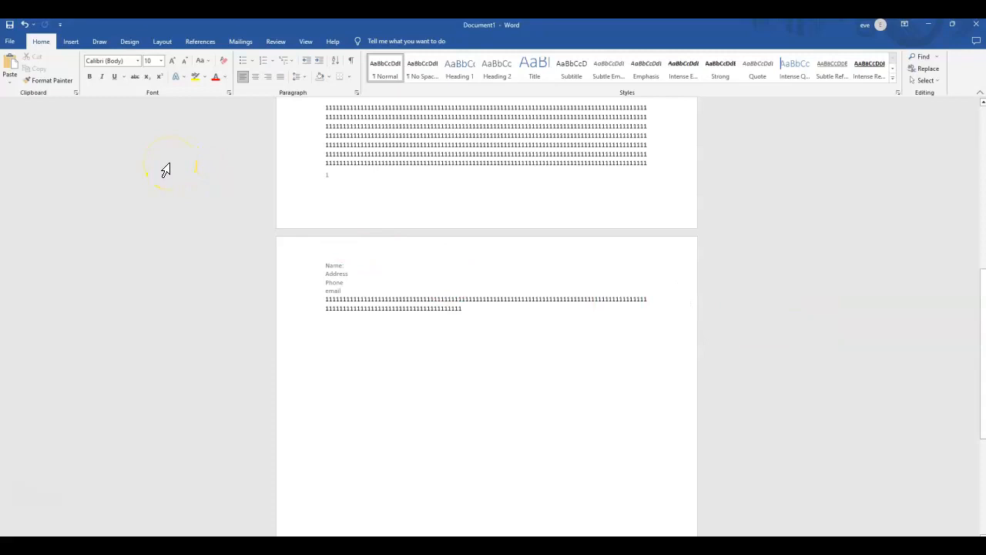
left_click(70, 42)
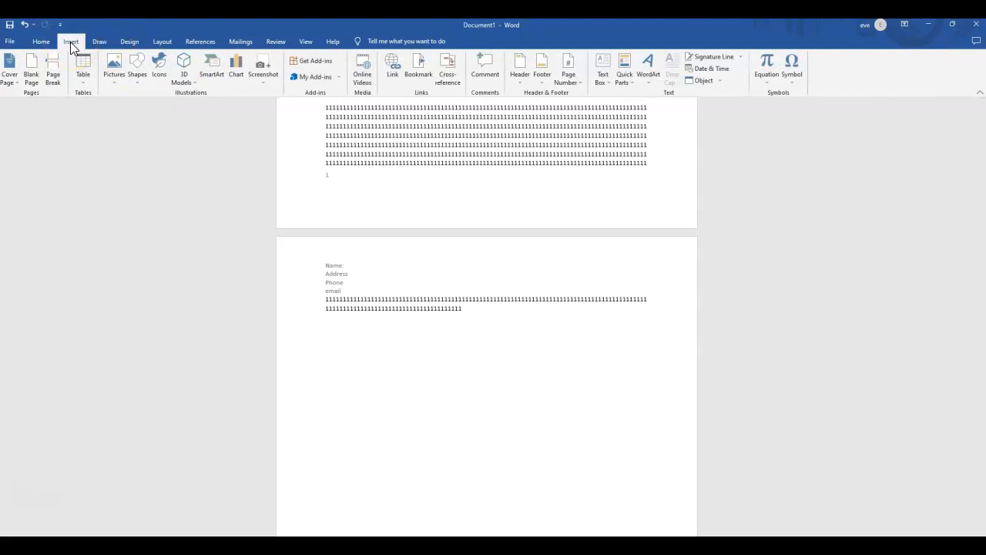
left_click(130, 42)
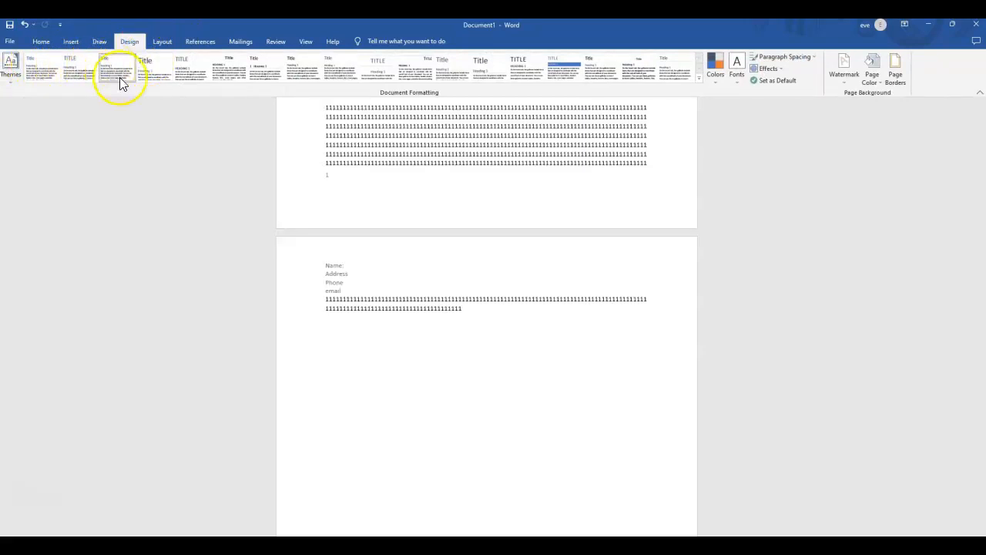
left_click_drag(981, 281, 961, 103)
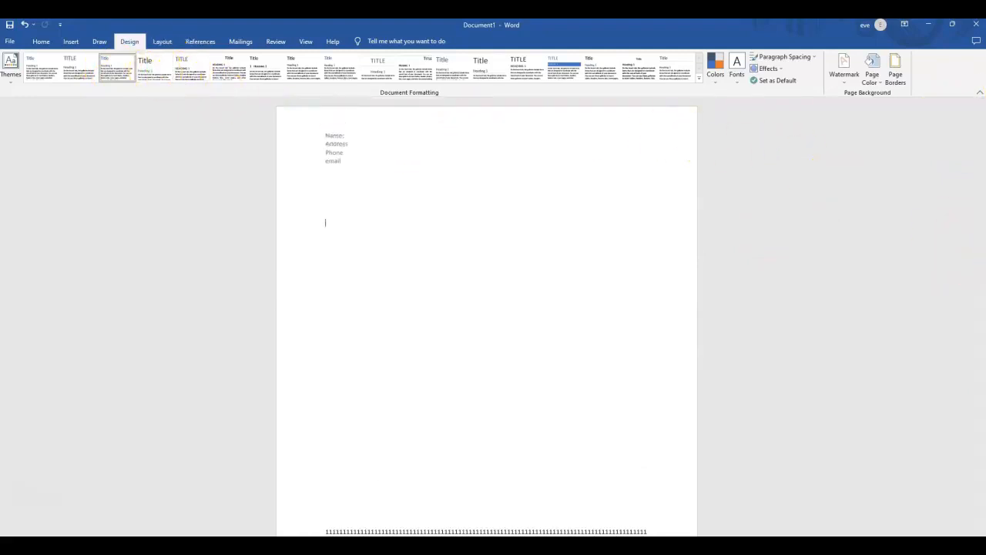
left_click_drag(978, 257, 968, 380)
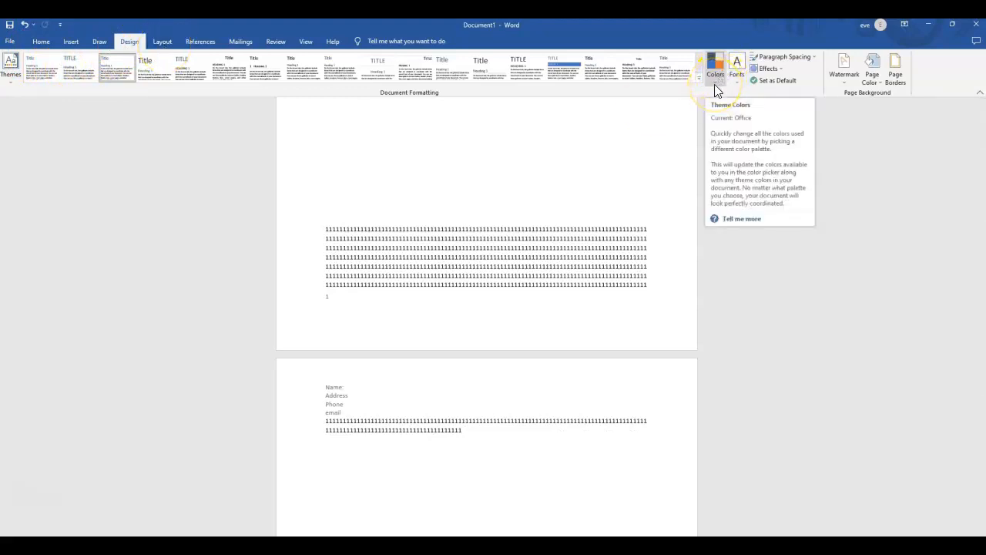
Set the left indent of the empty body paragraph below the header to 0.3" and enter "Hello" there, followed by a new paragraph.
left_click(162, 43)
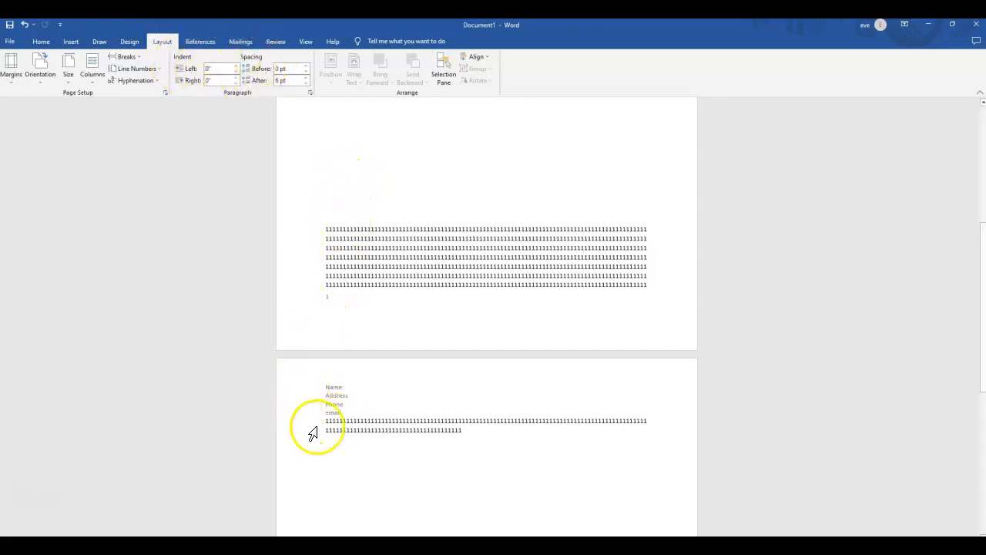
left_click(236, 68)
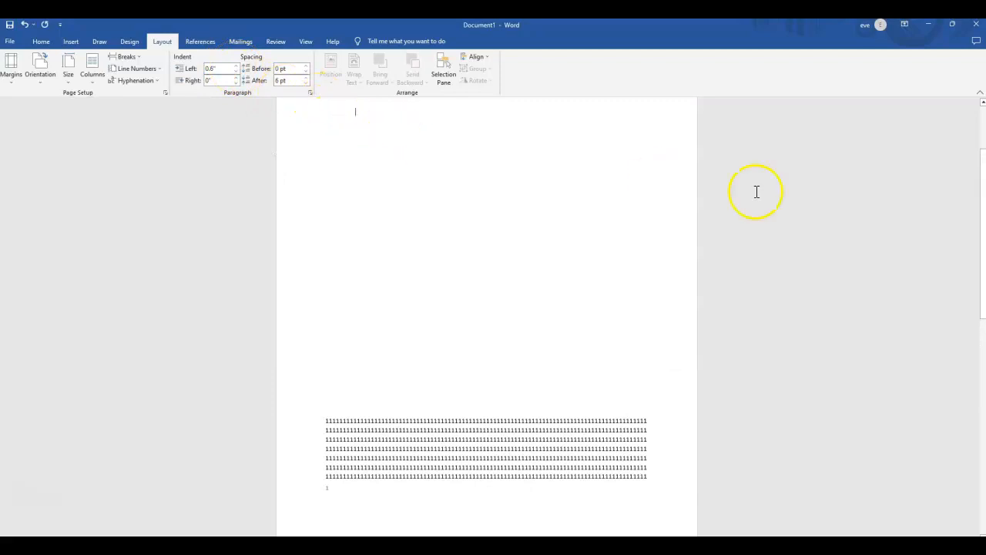
left_click_drag(971, 215, 951, 170)
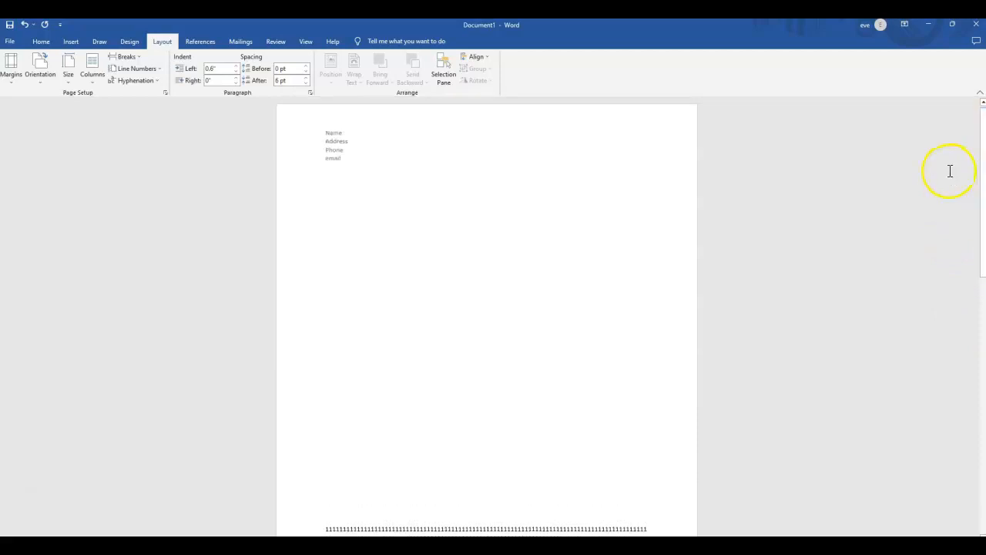
left_click(236, 72)
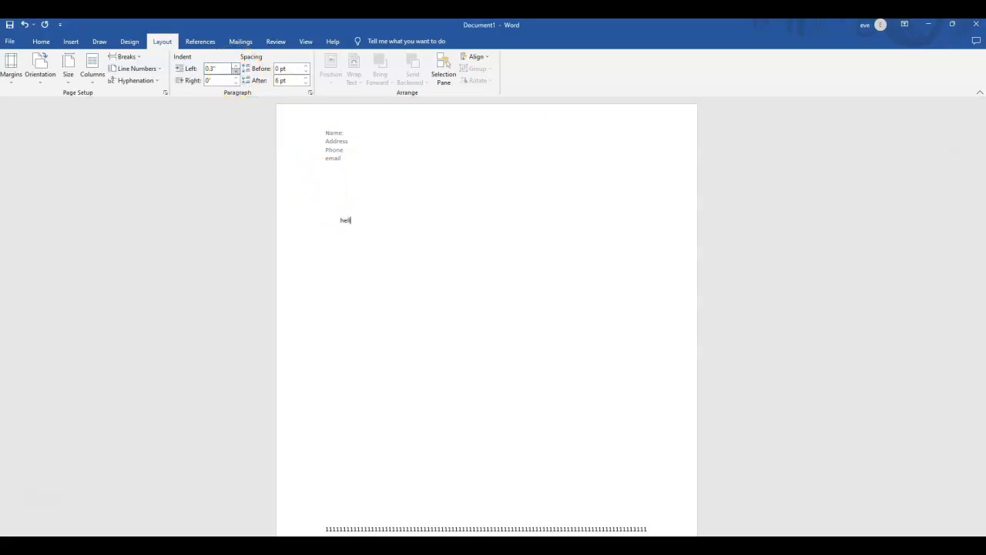
key("Return")
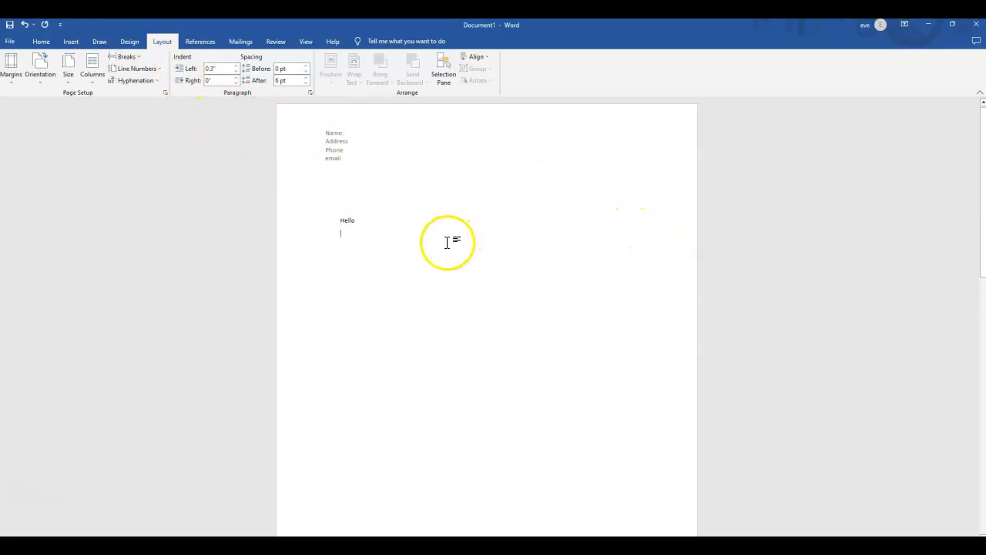
Fill the indented paragraph under "Hello" with the letter l until it wraps onto a second line, and start a new paragraph.
type("llllllllllllllllllllllllllllllllllllllllllllll")
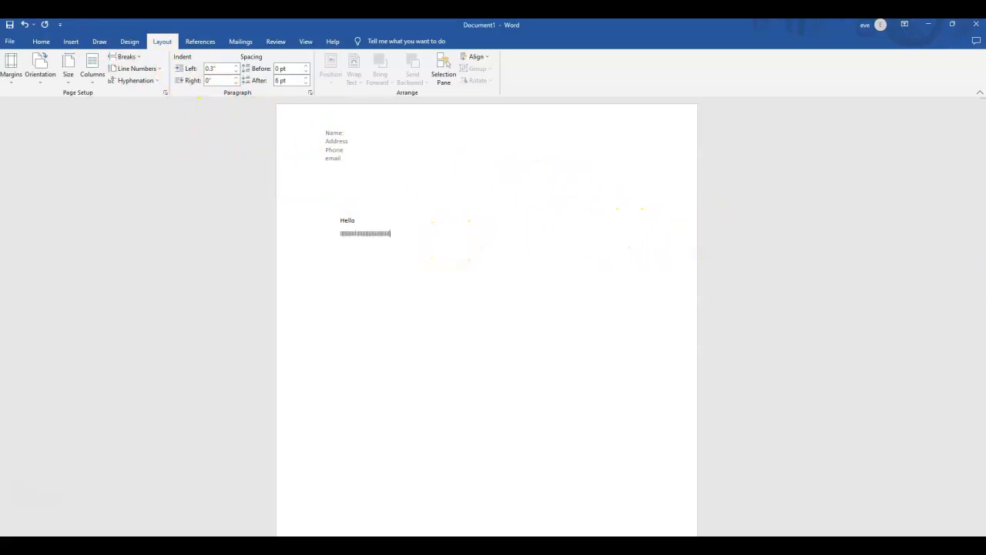
type("llllllllllllllllllllllllllllllllllllllllllllllllllllllllllllllllllllllllllllllllllllll")
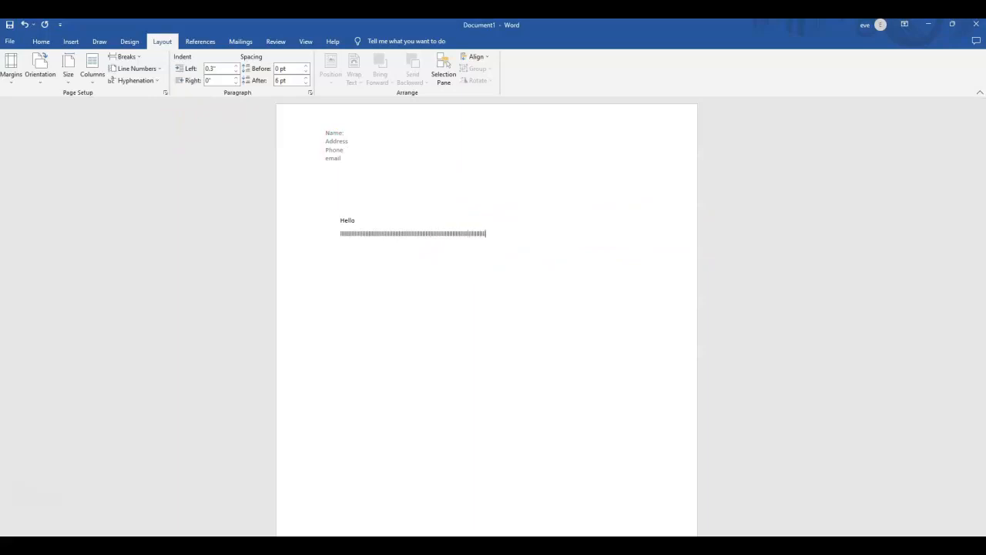
type("llllllllllllllllllllllllllllllllllllllllllll")
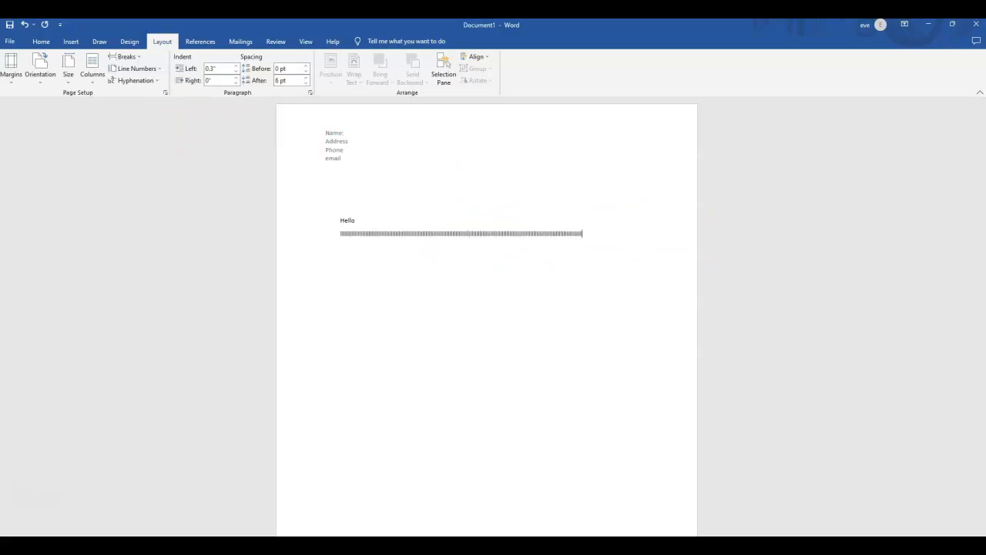
type("lllllllllllllllllllllllllllllllllllll")
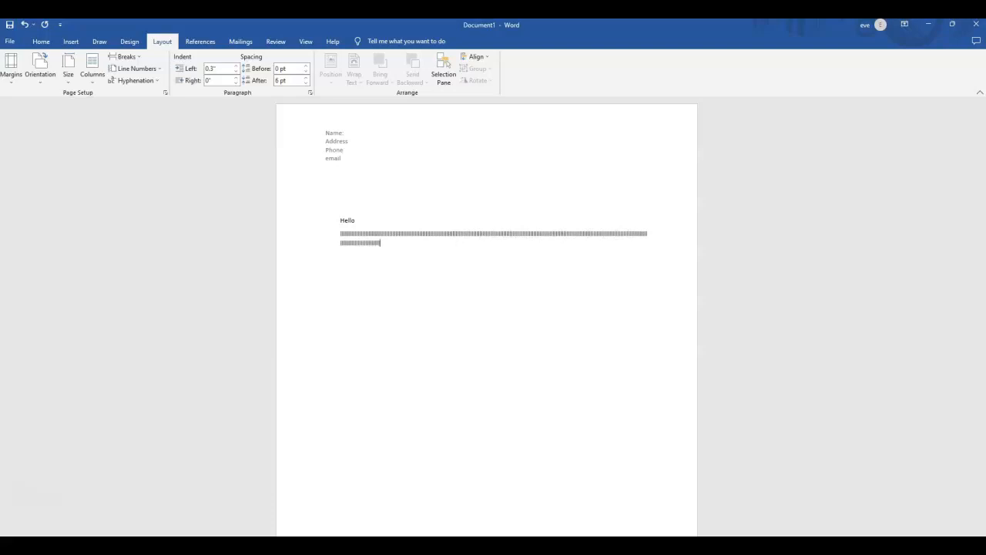
key("Return")
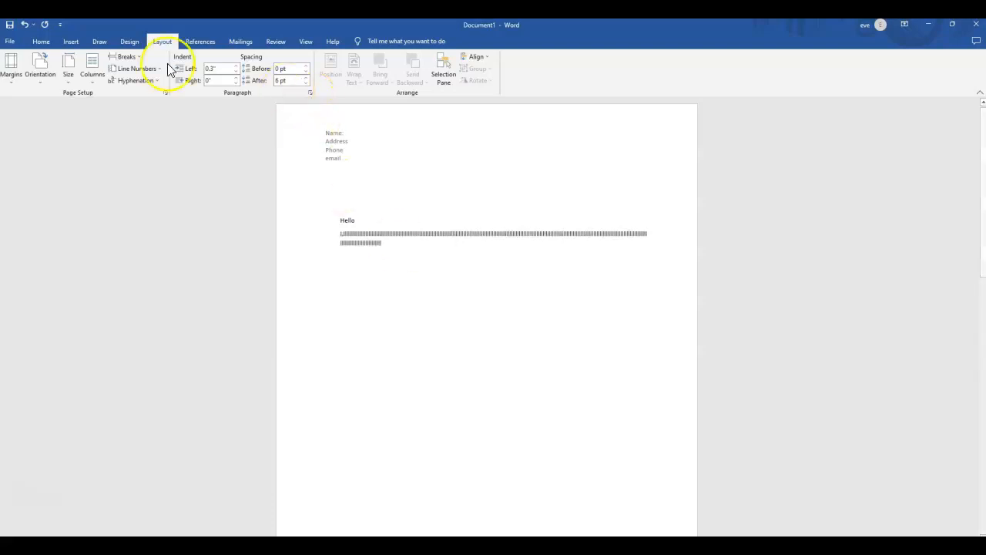
Set the left indent of the new paragraph to 0" and enter "hello" in it.
left_click(235, 73)
left_click(236, 73)
left_click(236, 73)
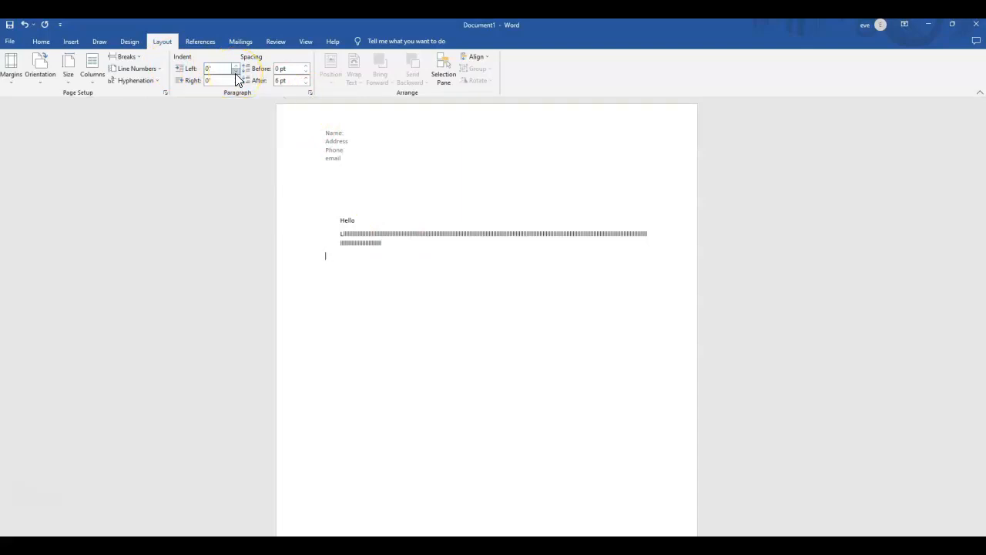
type("hello")
Look through the available bibliography citation styles, including MLA, without choosing one.
left_click(200, 43)
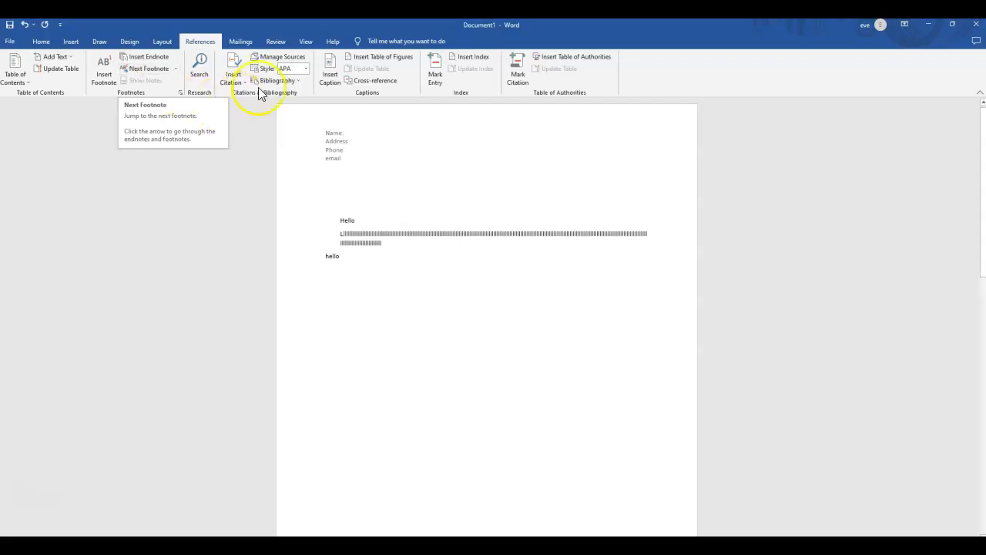
left_click(306, 69)
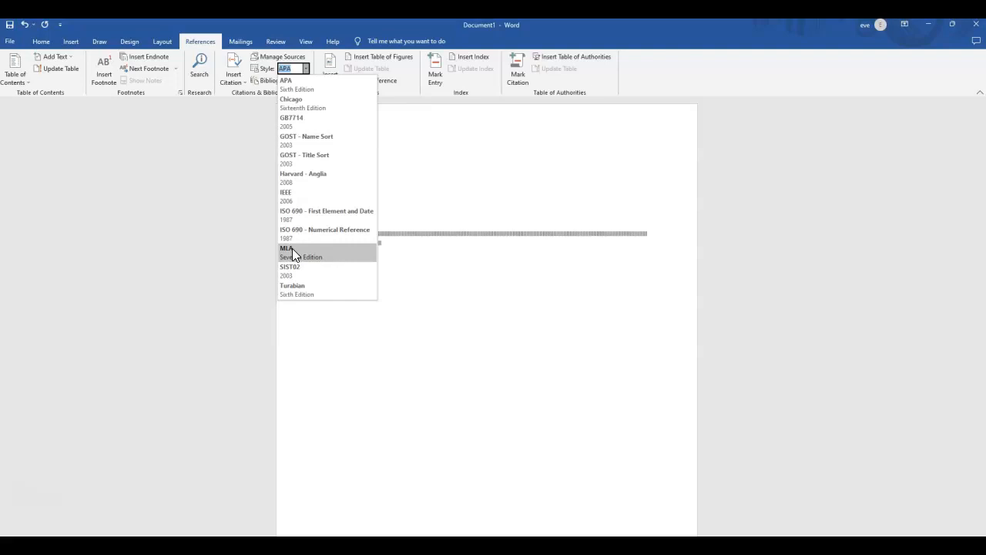
left_click(226, 228)
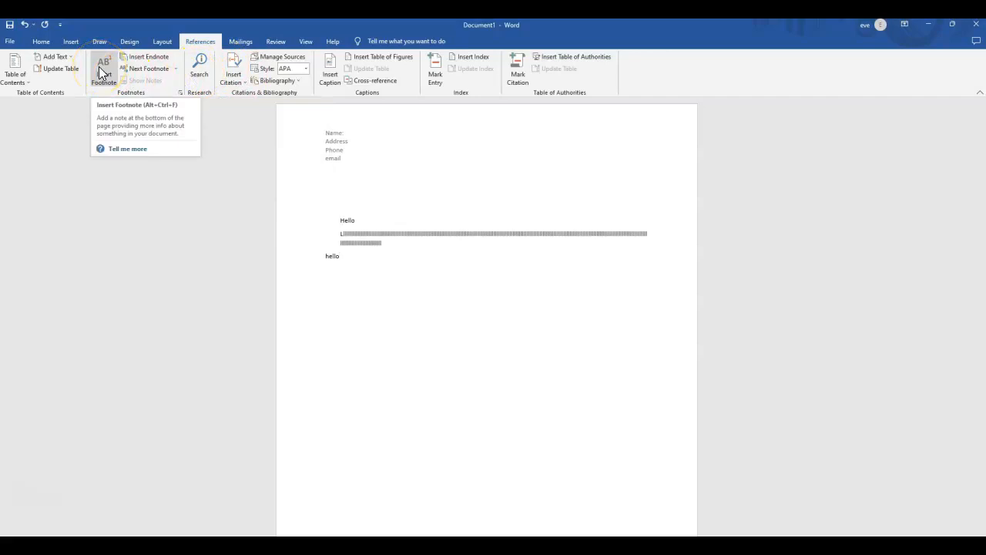
Run the spelling and grammar check on the document and dismiss its completion message.
left_click(276, 41)
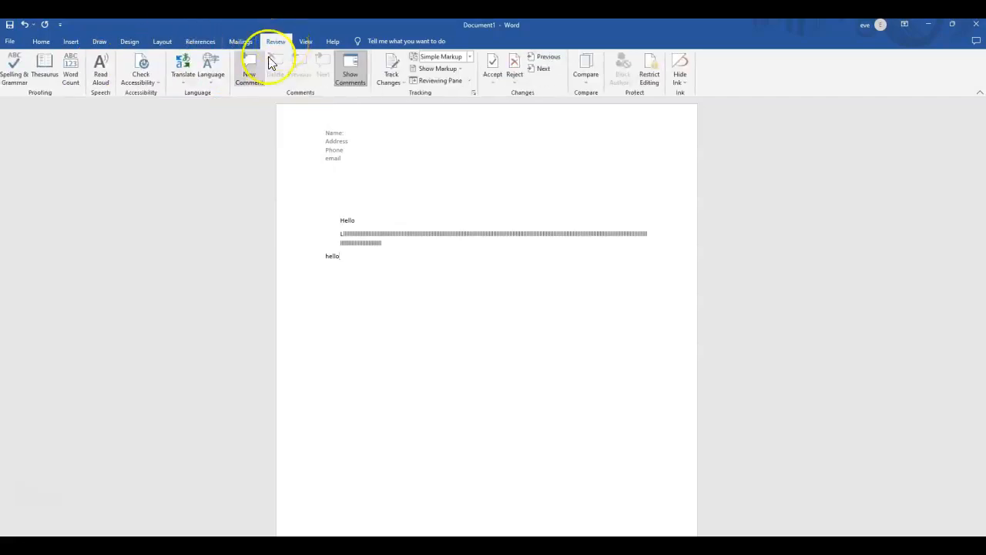
left_click(17, 77)
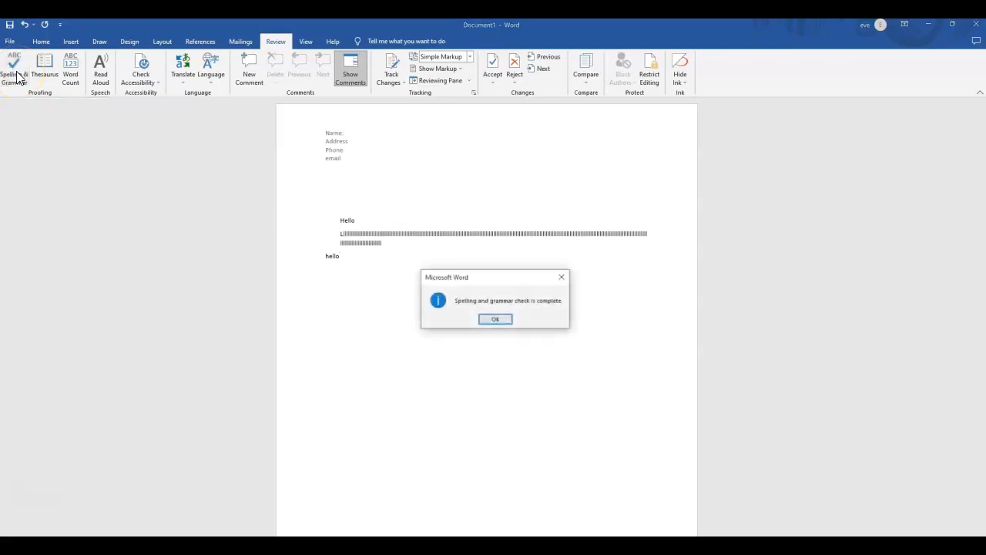
left_click(494, 320)
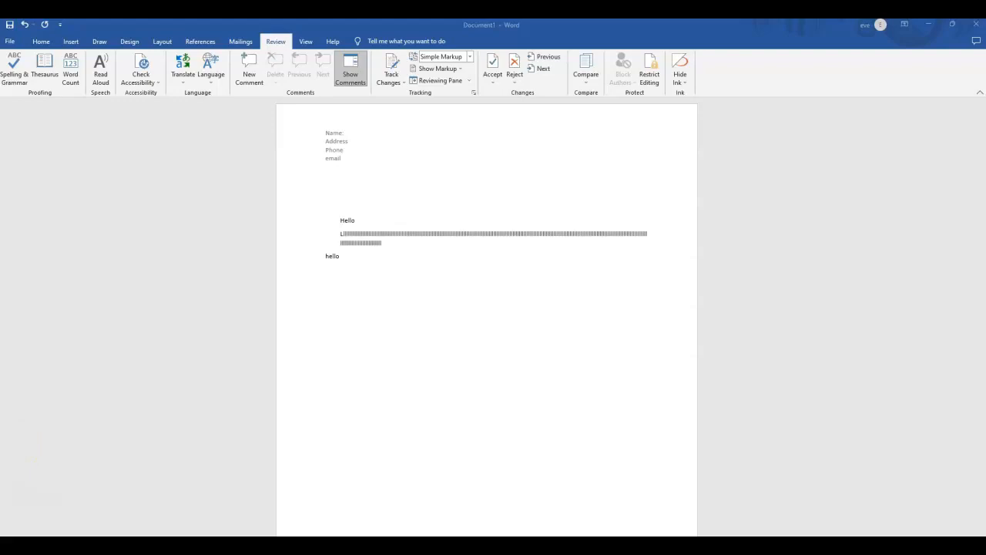
Try to insert the online picture of two green parrots from the Birds category below "hello".
left_click(70, 42)
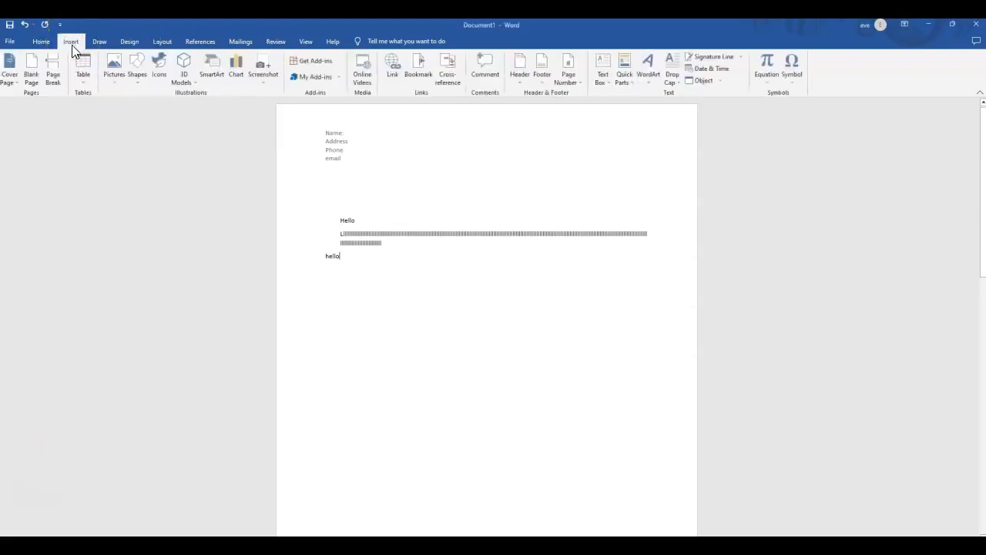
left_click(114, 77)
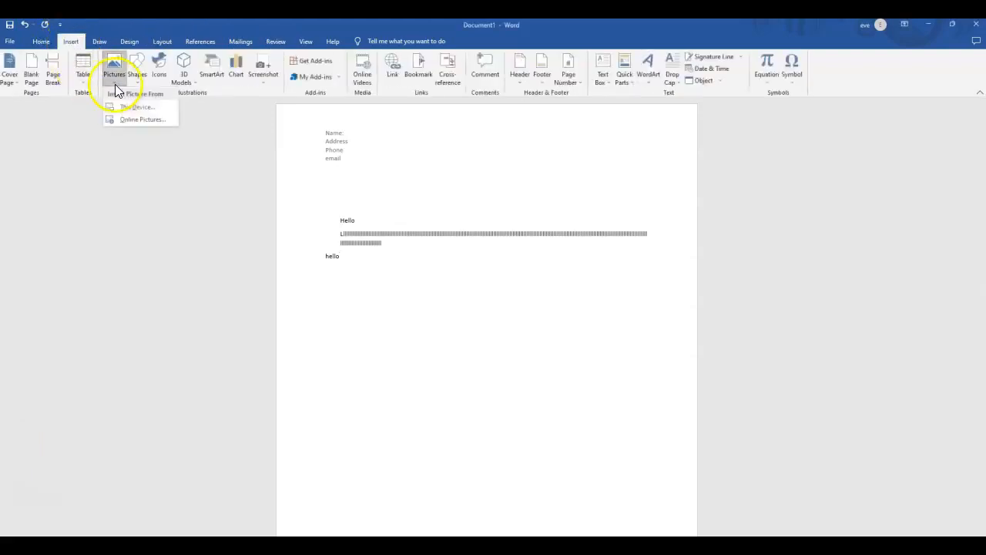
left_click(126, 122)
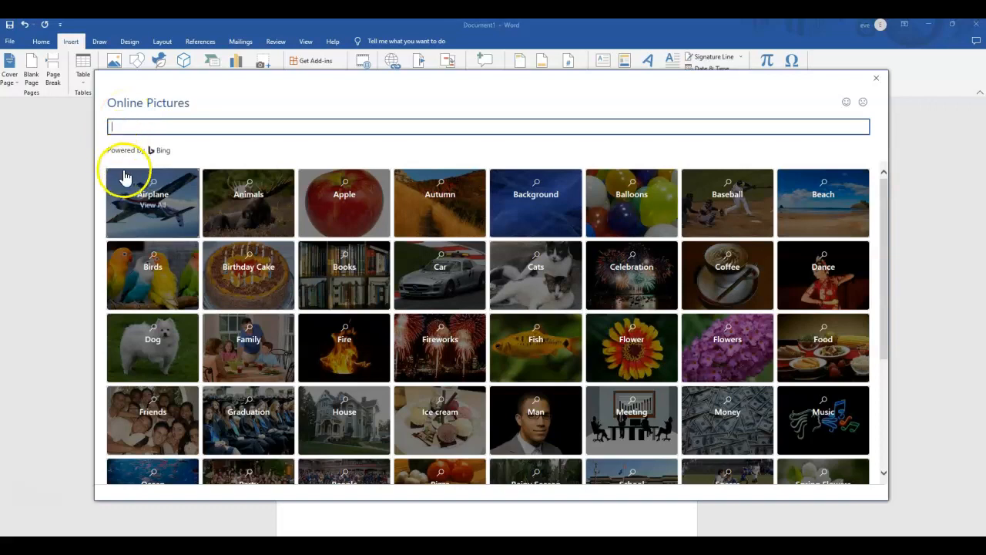
left_click(133, 286)
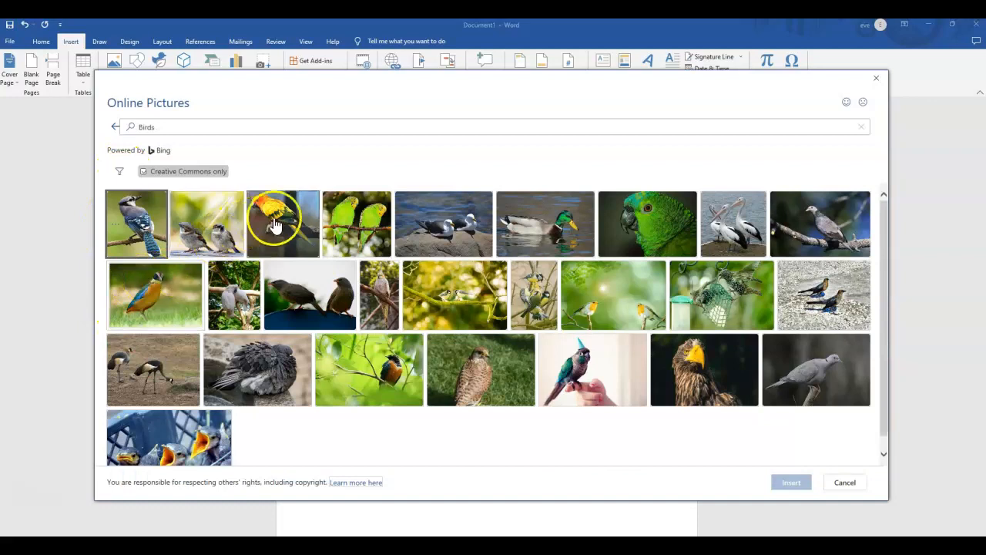
double_click(356, 224)
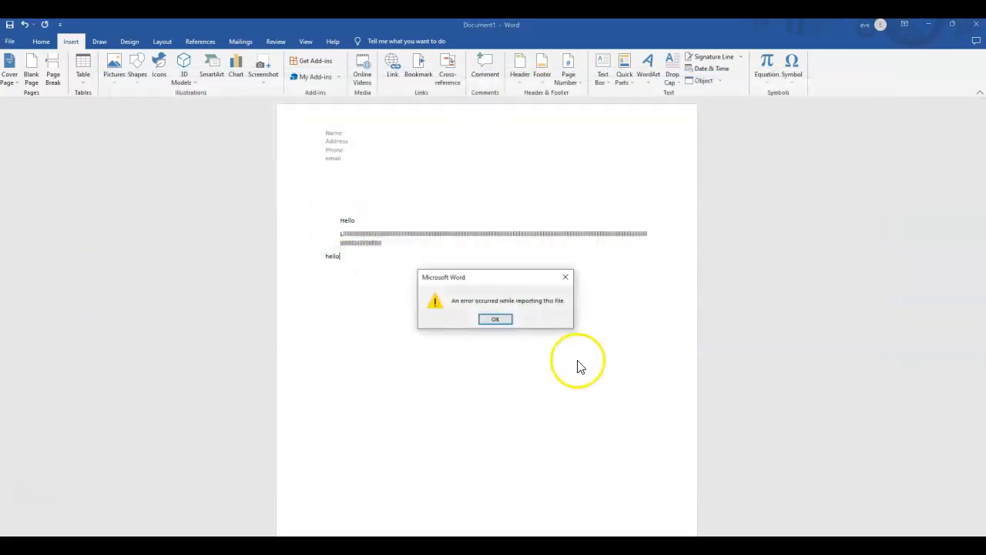
left_click(497, 321)
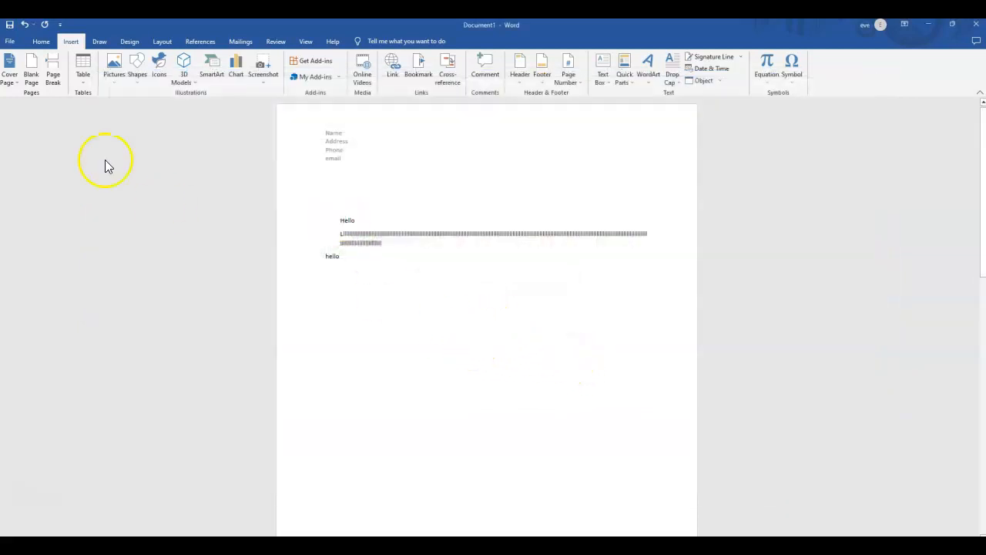
Insert the online picture of two robins on a green background from the Birds category below "hello".
left_click(112, 81)
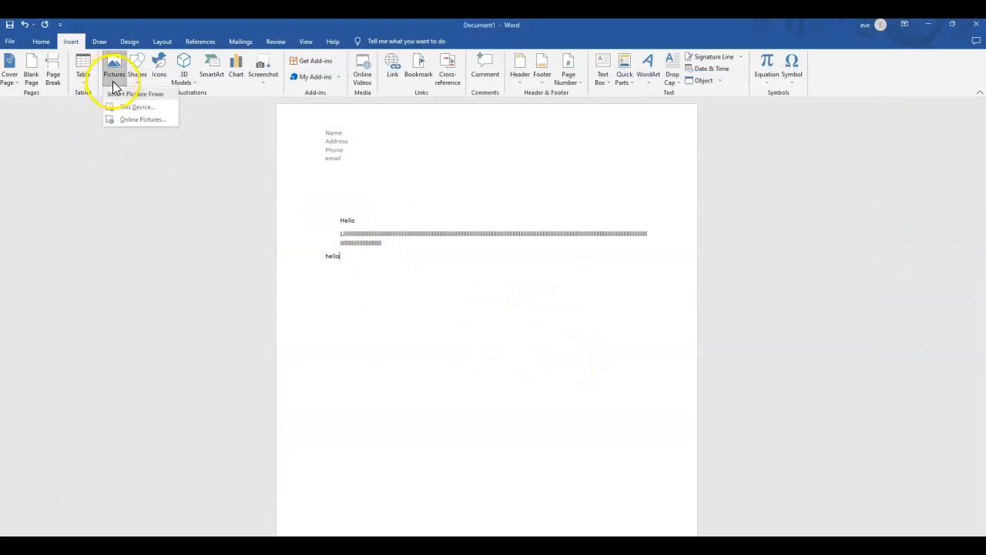
left_click(120, 122)
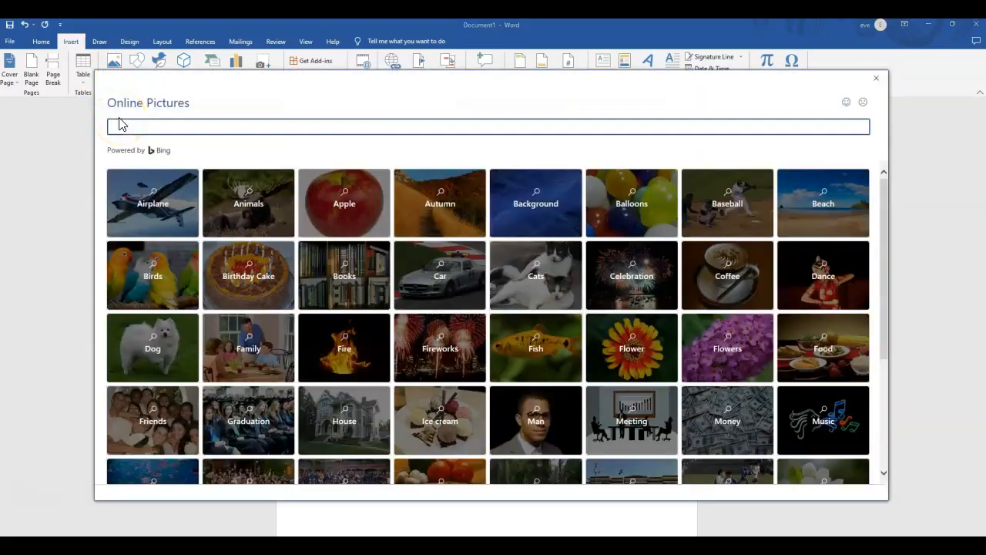
left_click(147, 270)
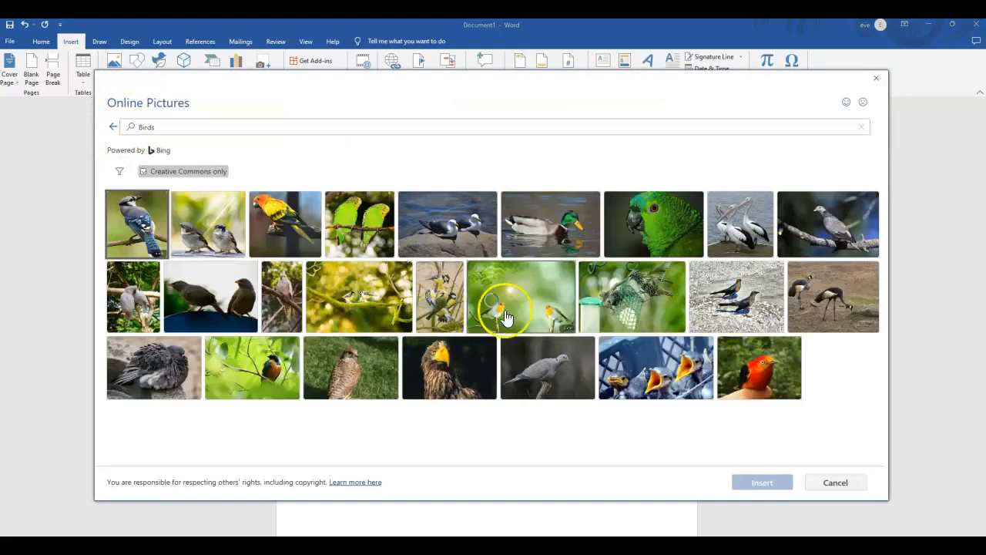
left_click(539, 308)
left_click(749, 481)
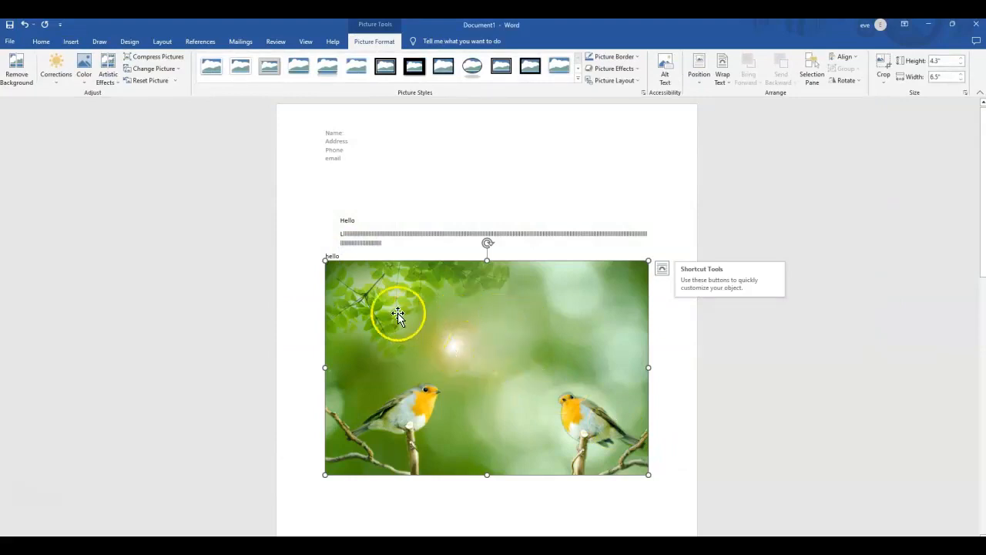
Check the option to save the robin picture as a file, and cut the picture out of the document.
right_click(480, 263)
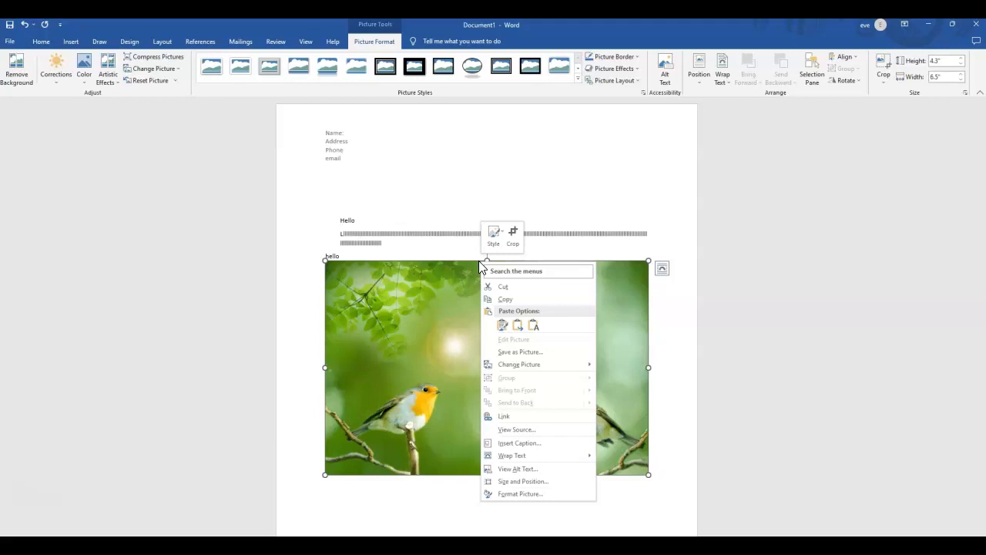
left_click(528, 354)
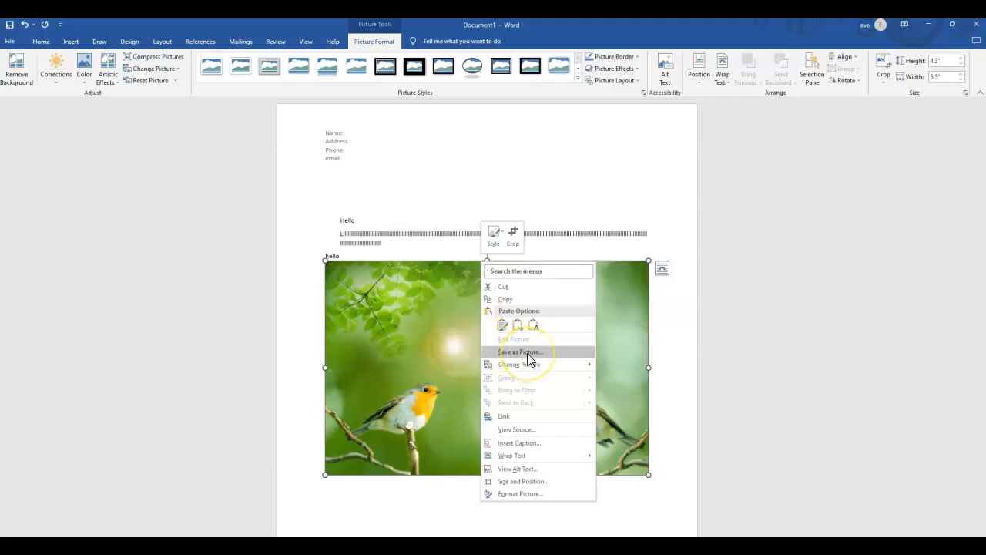
left_click(423, 339)
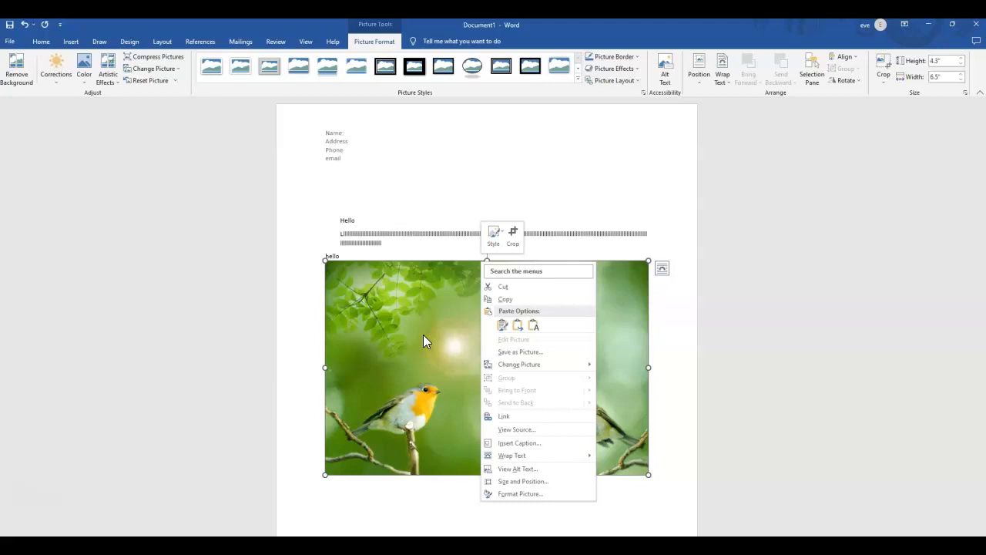
left_click(424, 338)
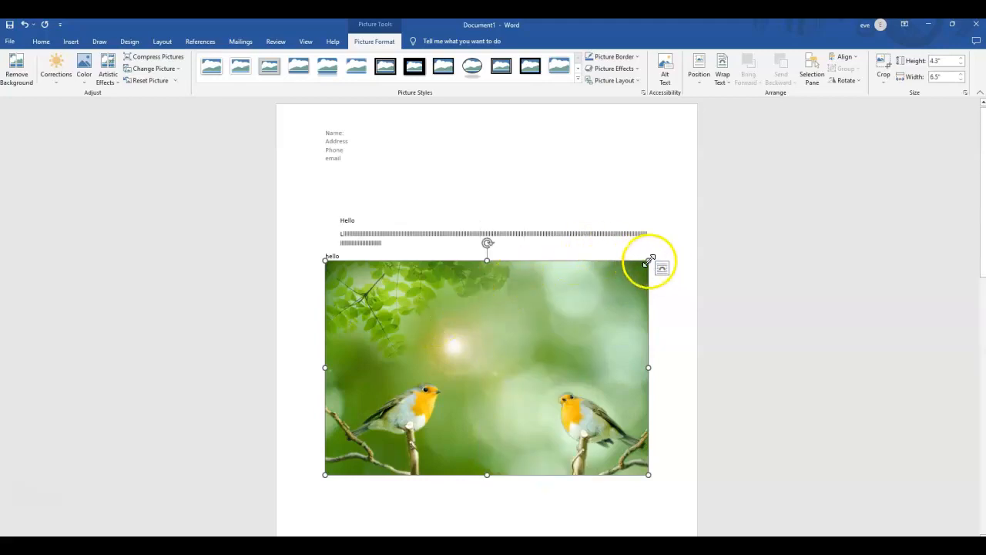
right_click(594, 290)
left_click(610, 310)
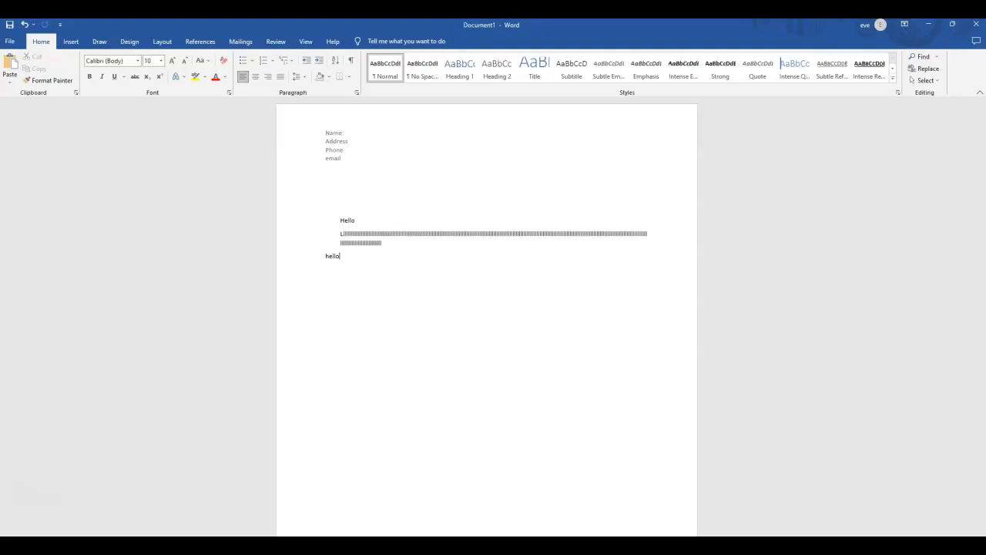
Look through the pinned documents, the available Save As locations and the print option without saving the document.
left_click(11, 42)
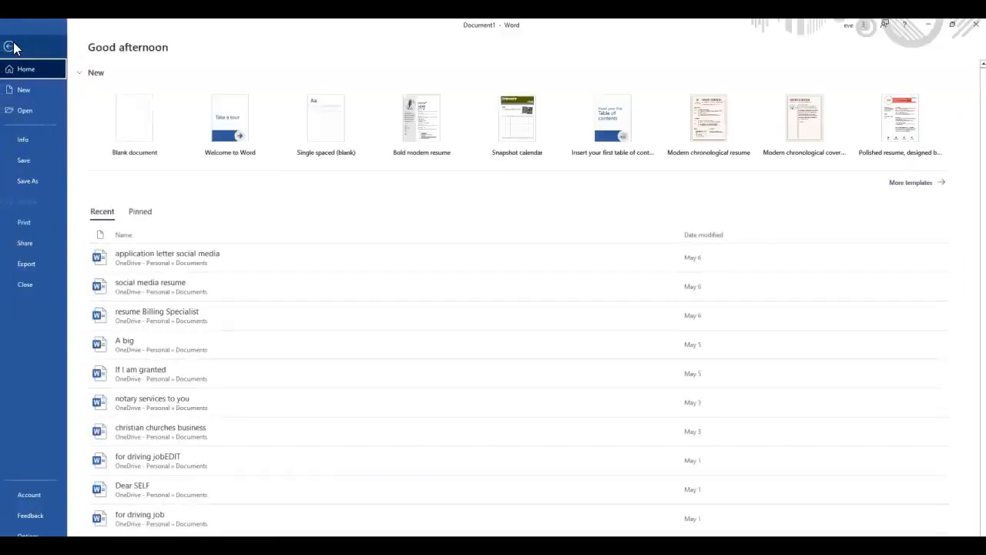
left_click(138, 214)
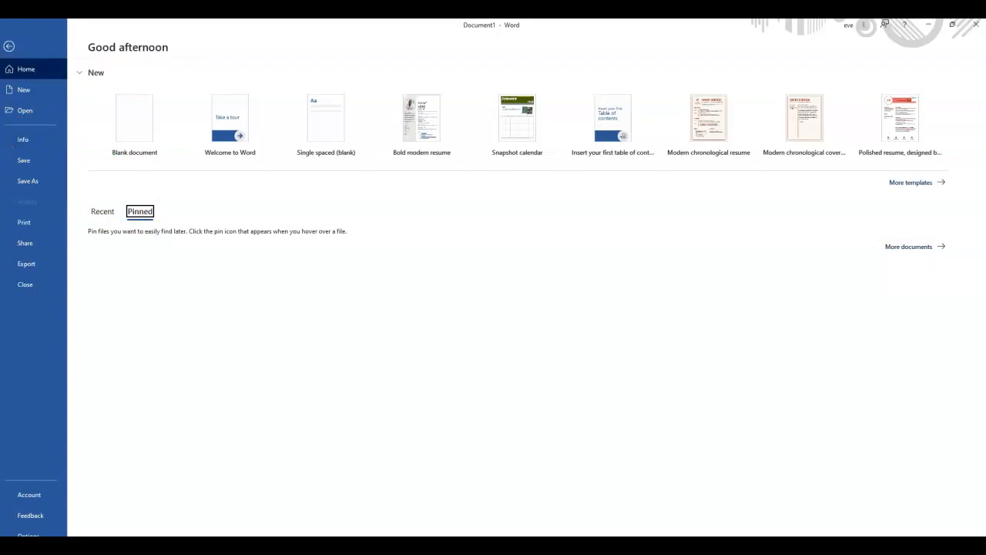
left_click(25, 181)
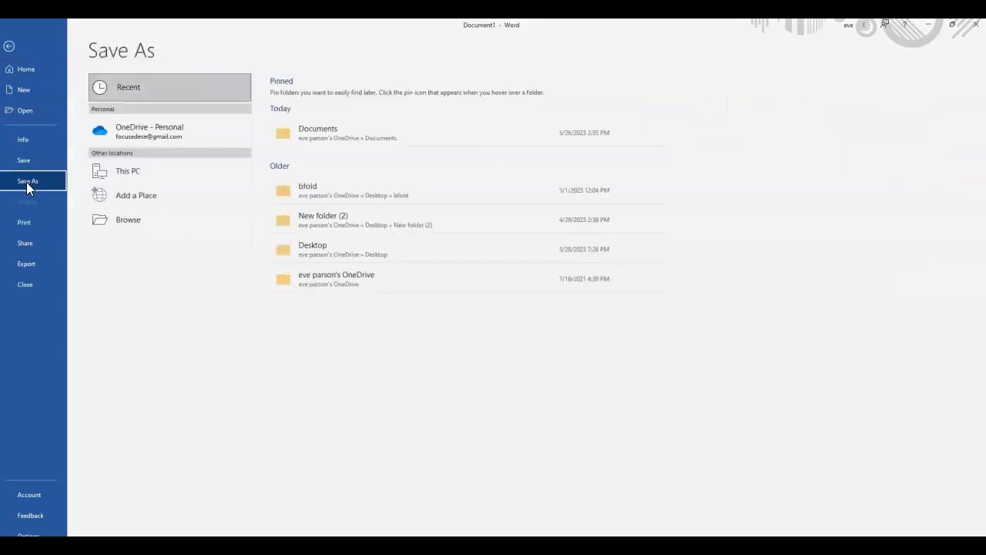
left_click(121, 180)
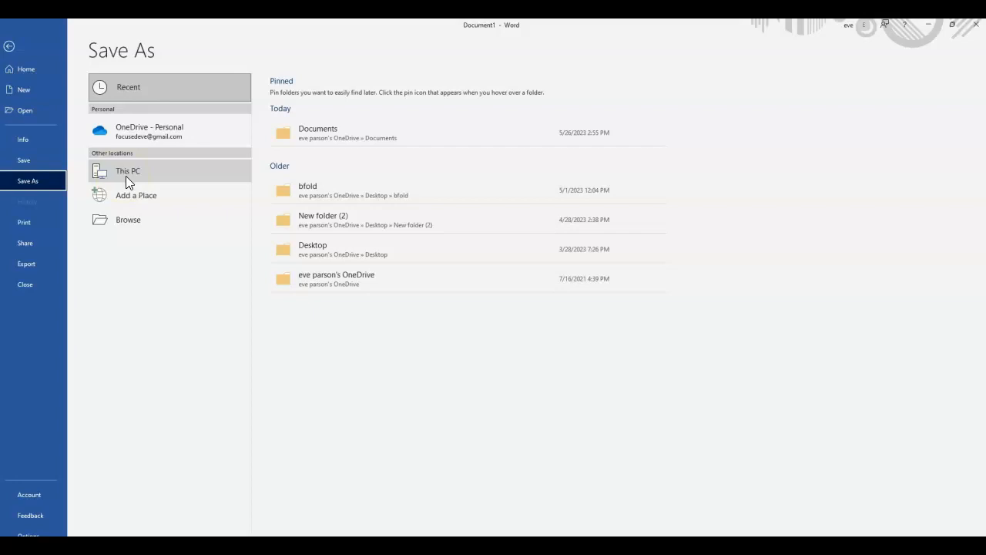
left_click(132, 143)
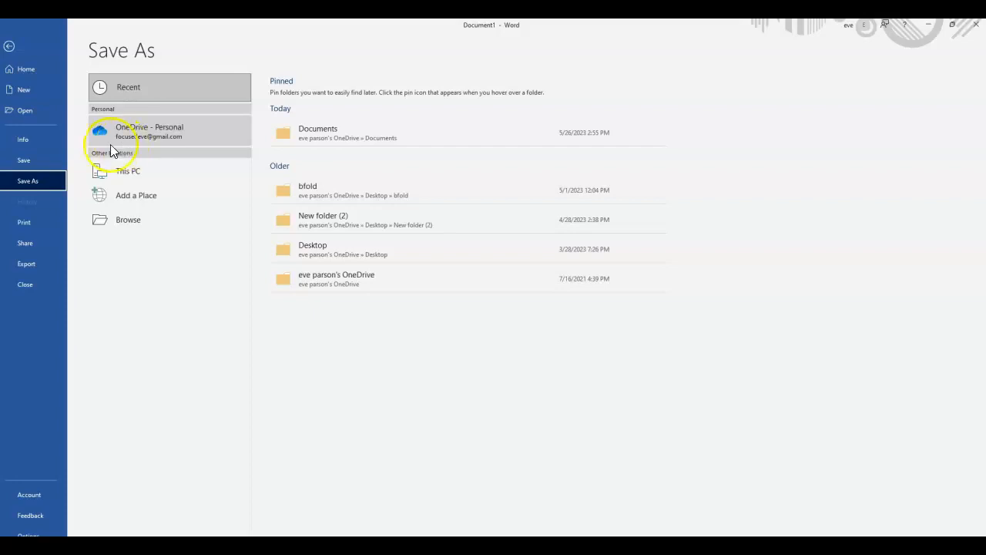
left_click(33, 71)
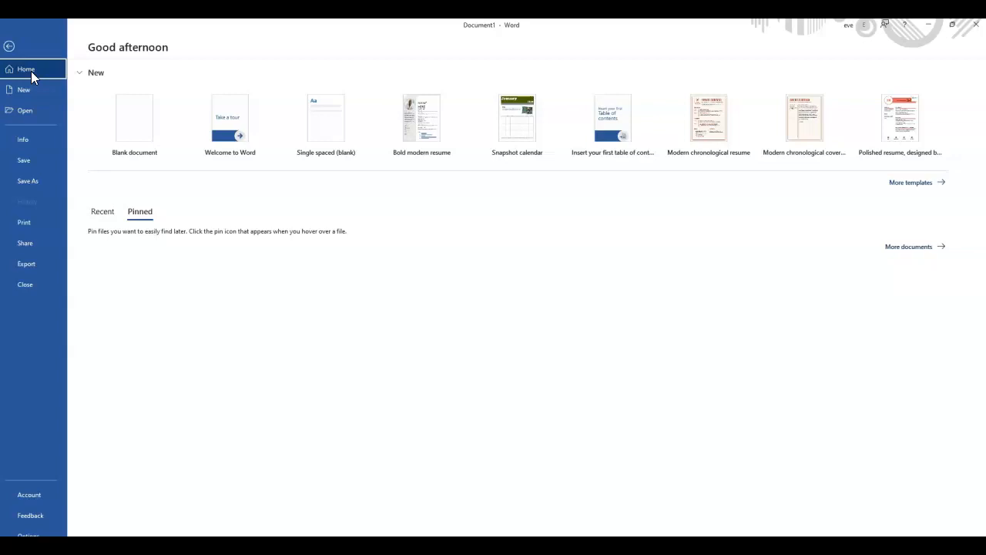
left_click(34, 222)
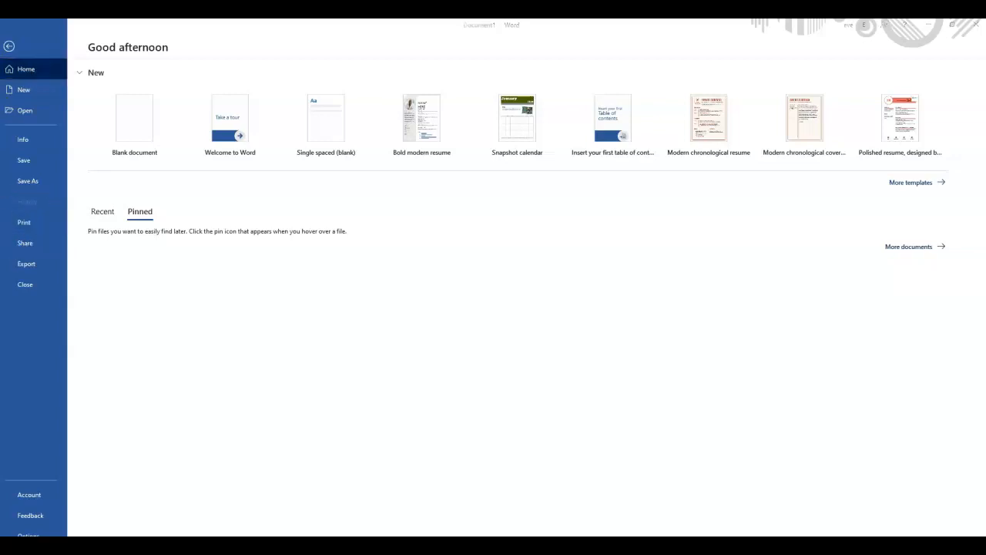